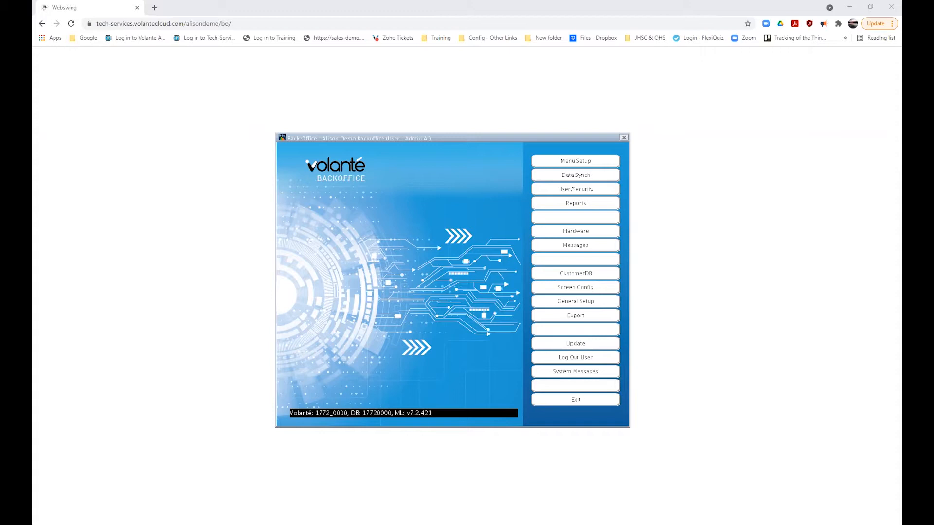
Step: Add a new menu item to the Canned Goods category under Barcode Items in the menu setup
{"action": "left_click", "coordinate": [582, 163]}
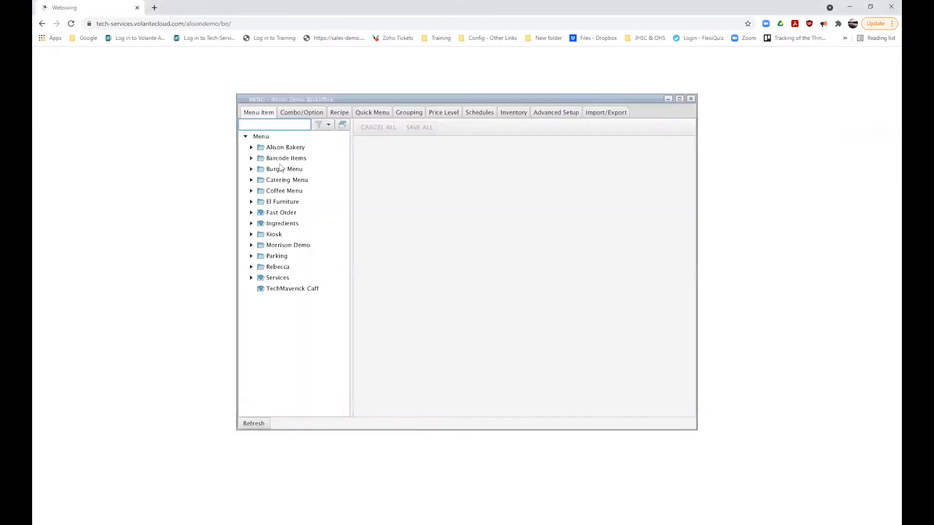
{"action": "left_click", "coordinate": [251, 158]}
{"action": "left_click", "coordinate": [257, 169]}
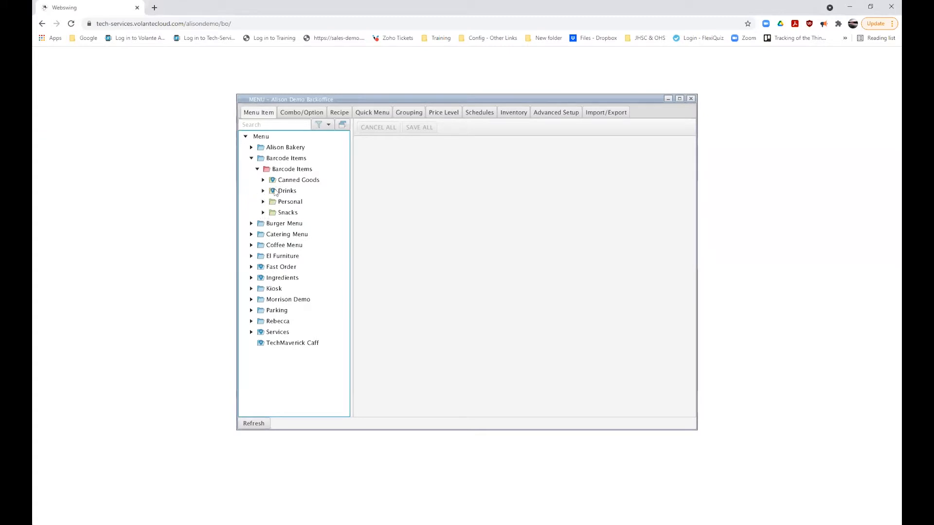
{"action": "left_click", "coordinate": [263, 180]}
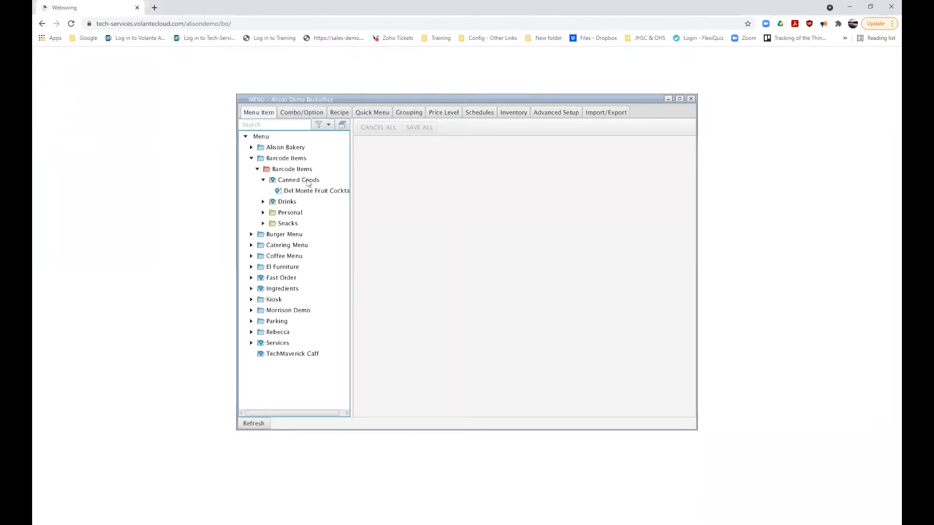
{"action": "left_click", "coordinate": [293, 183]}
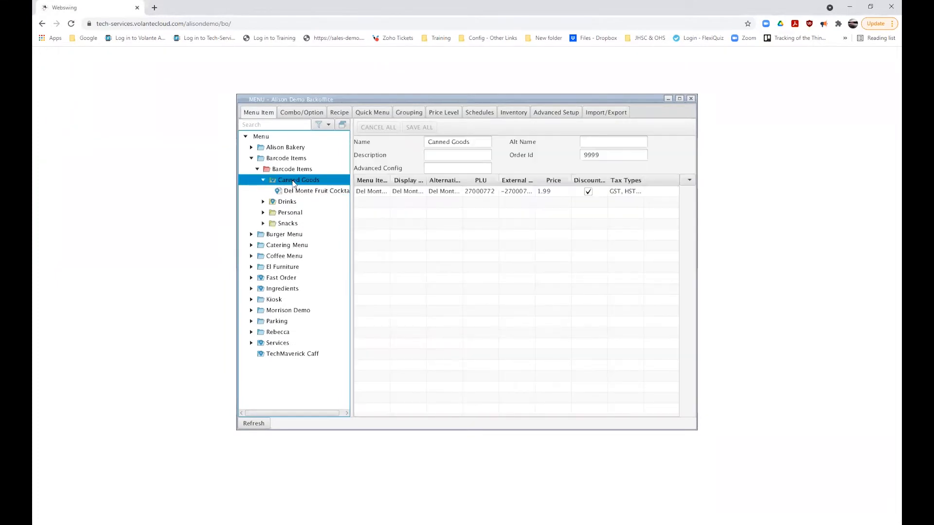
{"action": "right_click", "coordinate": [293, 184]}
{"action": "left_click", "coordinate": [312, 200]}
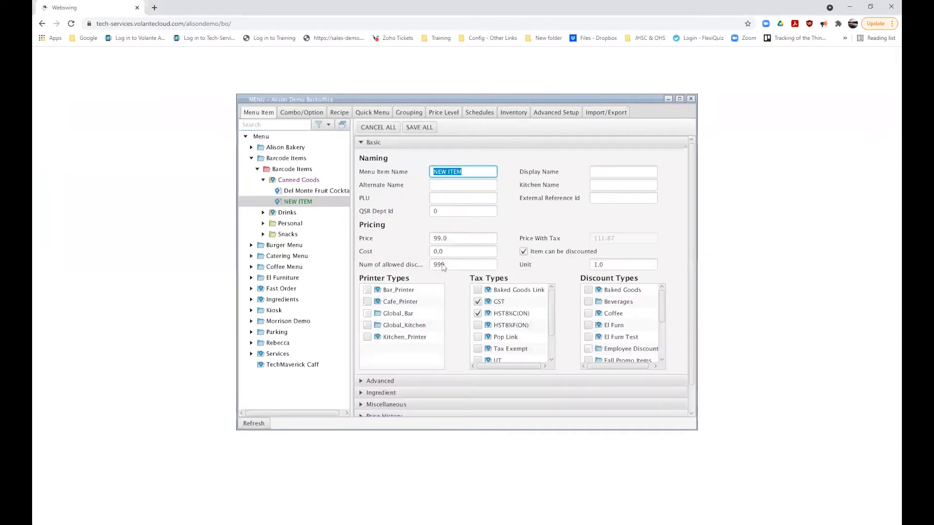
Step: Name the new canned goods item Dole Pineapple and set its price to 2.99
{"action": "type", "text": "Dole Pineapple"}
{"action": "left_click", "coordinate": [458, 239]}
{"action": "left_click_drag", "start_coordinate": [458, 239], "coordinate": [386, 229]}
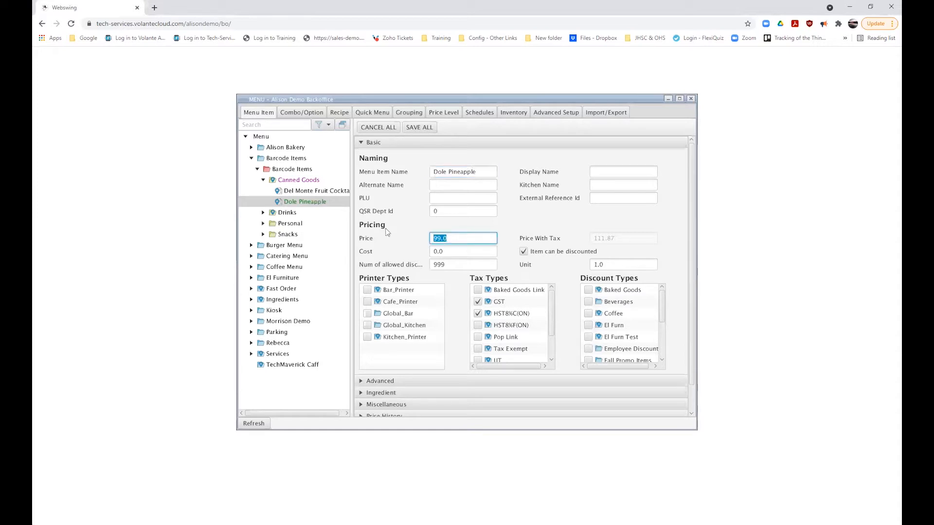
{"action": "type", "text": "2.99"}
{"action": "left_click", "coordinate": [363, 405]}
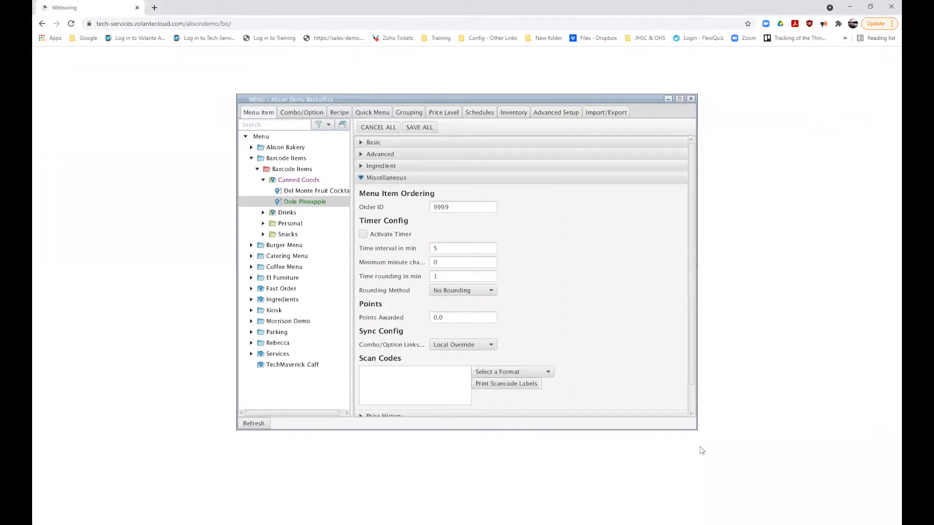
{"action": "left_click_drag", "start_coordinate": [697, 430], "coordinate": [745, 473]}
{"action": "right_click", "coordinate": [400, 375]}
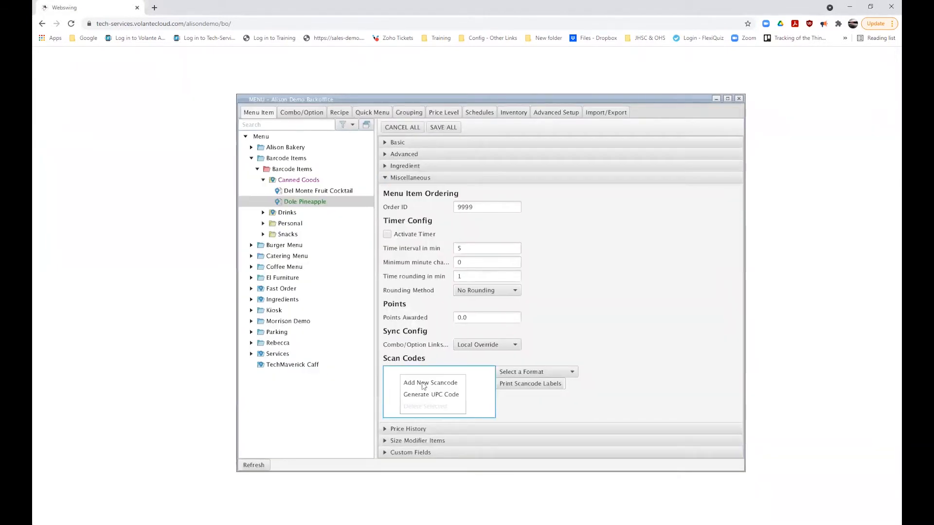
{"action": "left_click", "coordinate": [425, 383]}
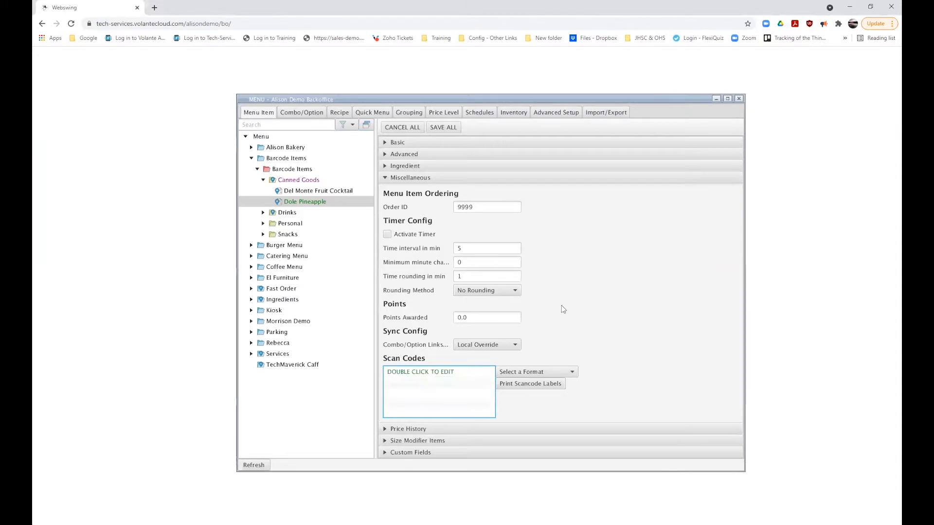
{"action": "double_click", "coordinate": [448, 373]}
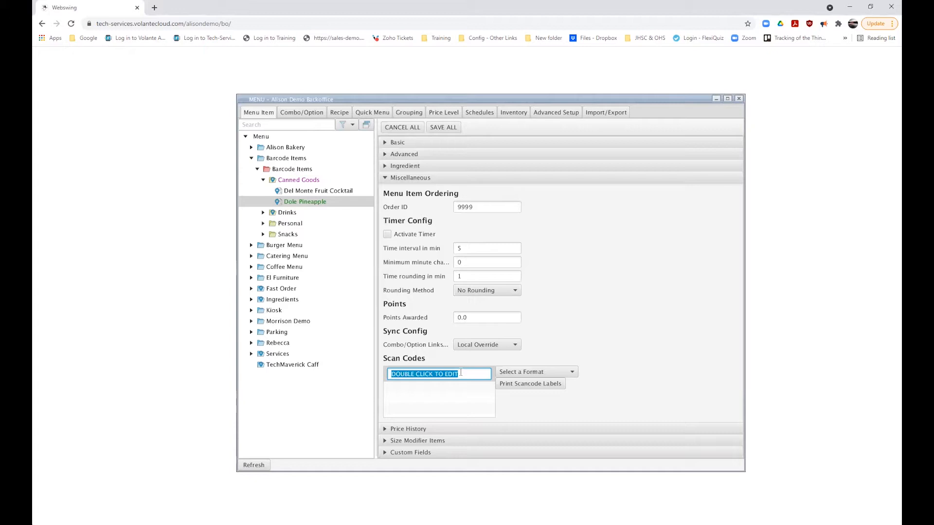
{"action": "type", "text": "%065250004765?"}
{"action": "key", "text": "Return"}
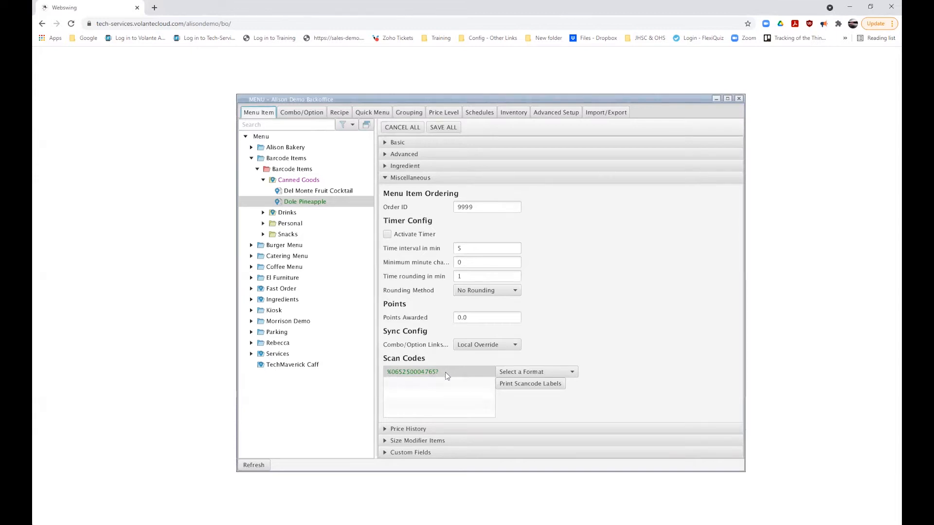
{"action": "double_click", "coordinate": [447, 374]}
{"action": "left_click", "coordinate": [448, 373]}
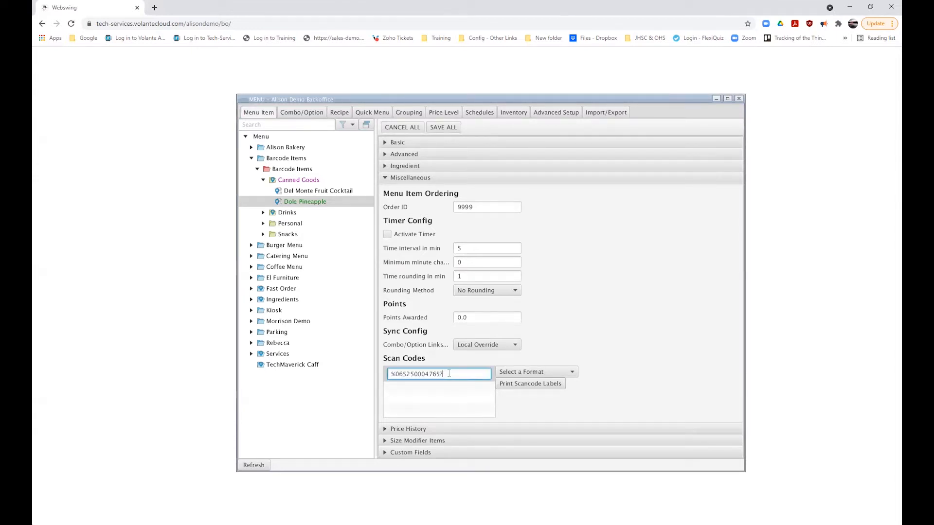
{"action": "key", "text": "BackSpace"}
{"action": "left_click", "coordinate": [396, 374]}
{"action": "key", "text": "BackSpace"}
{"action": "key", "text": "Return"}
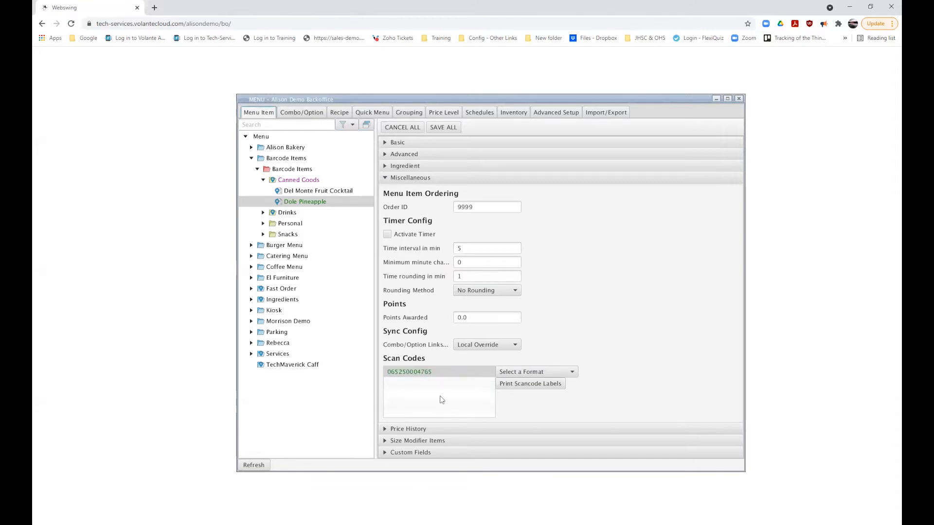
{"action": "left_click", "coordinate": [442, 131]}
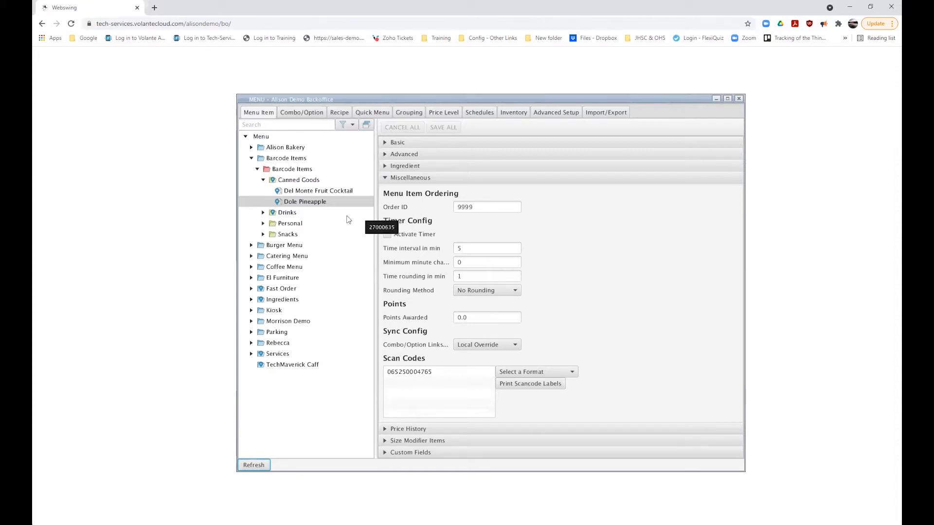
Step: Generate a UPC scan code for Grilled Cheese under El Furniture, Mains, Between Bread, and save it
{"action": "left_click", "coordinate": [251, 278]}
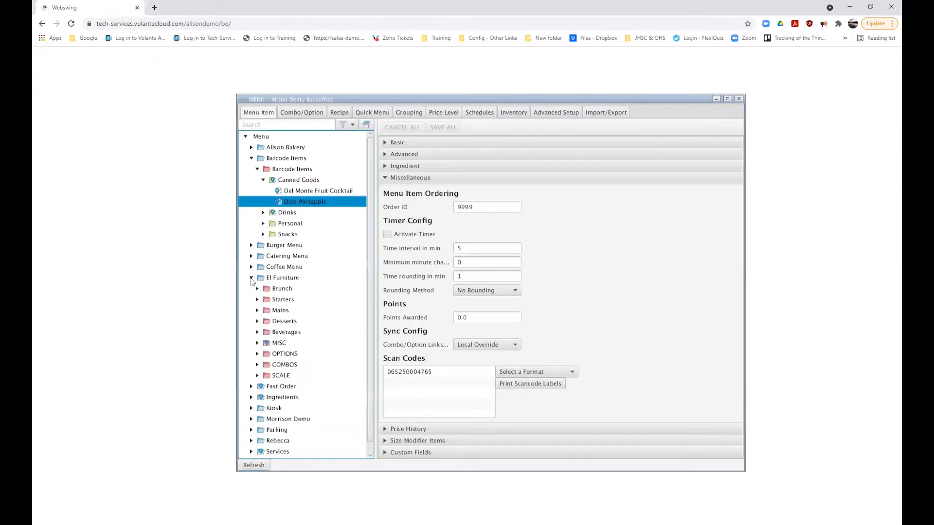
{"action": "left_click", "coordinate": [257, 311]}
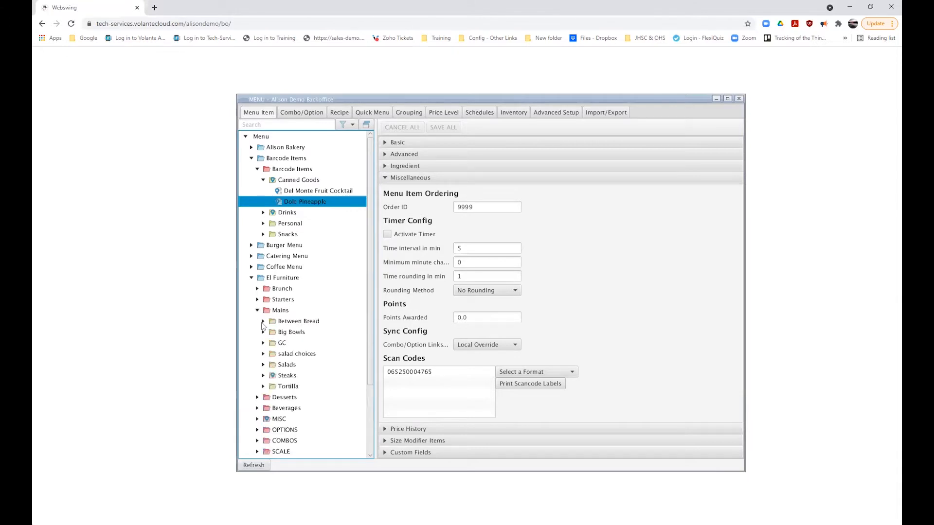
{"action": "left_click", "coordinate": [263, 322]}
{"action": "left_click_drag", "start_coordinate": [369, 310], "coordinate": [369, 340]}
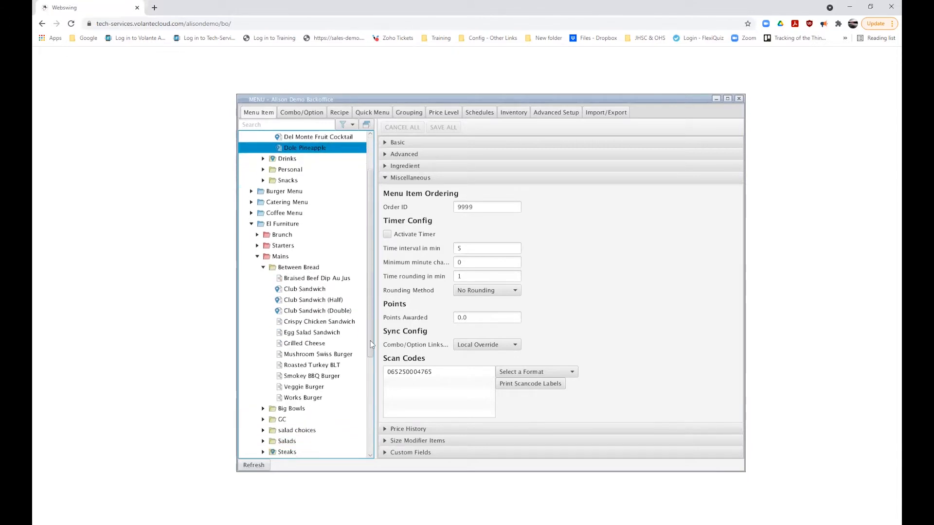
{"action": "left_click", "coordinate": [325, 331]}
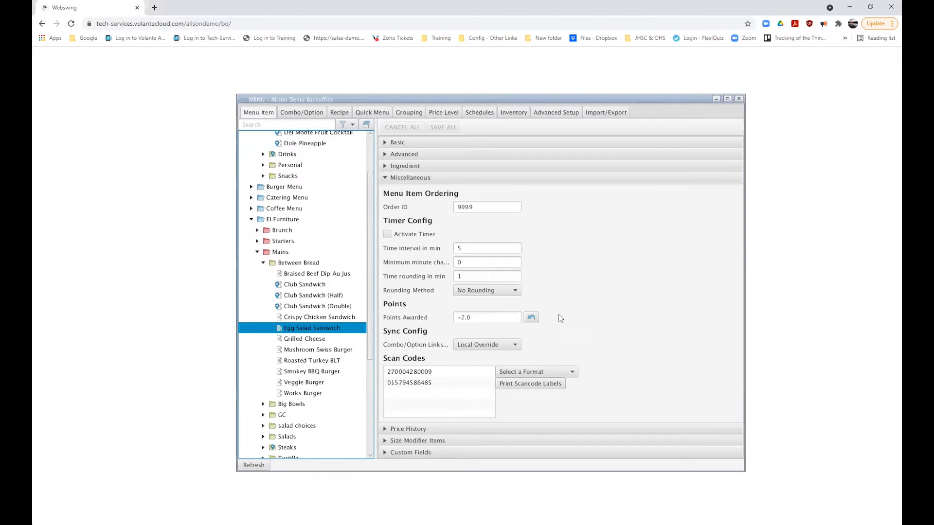
{"action": "key", "text": "Down"}
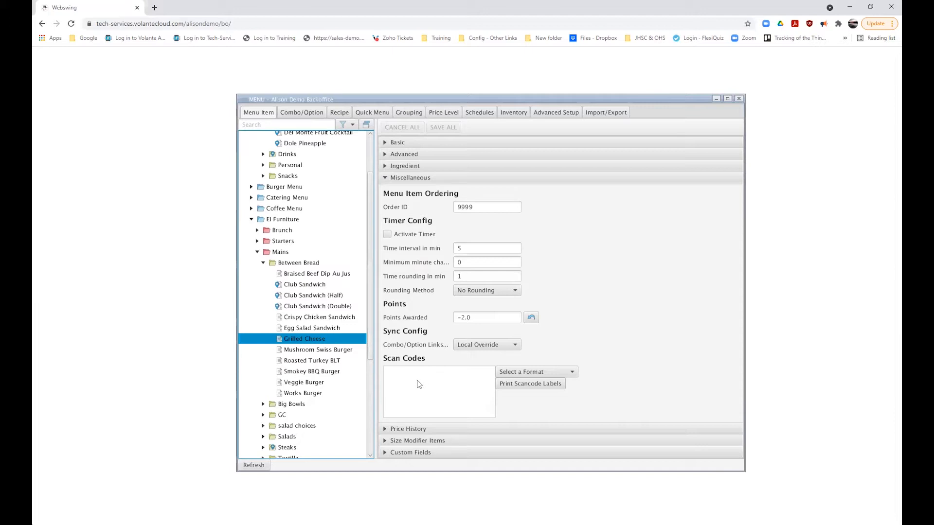
{"action": "right_click", "coordinate": [401, 375]}
{"action": "left_click", "coordinate": [460, 393]}
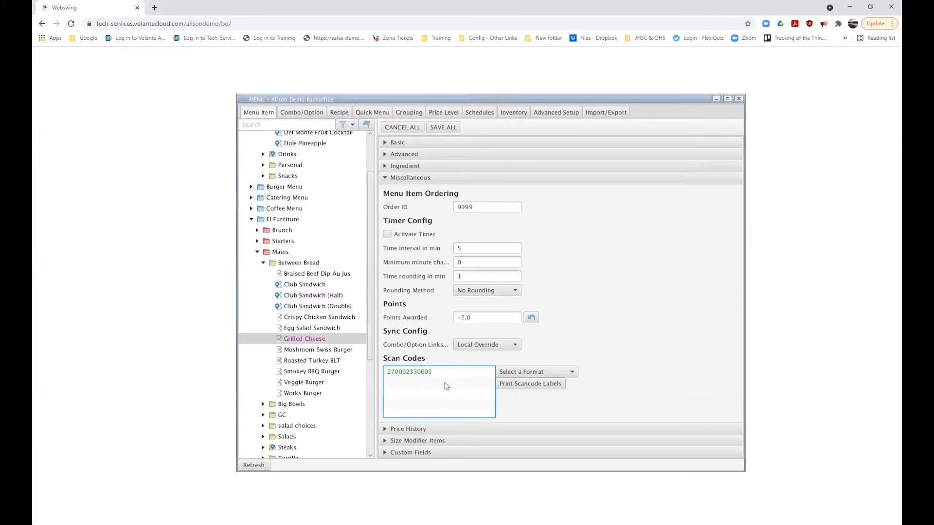
{"action": "left_click", "coordinate": [444, 127]}
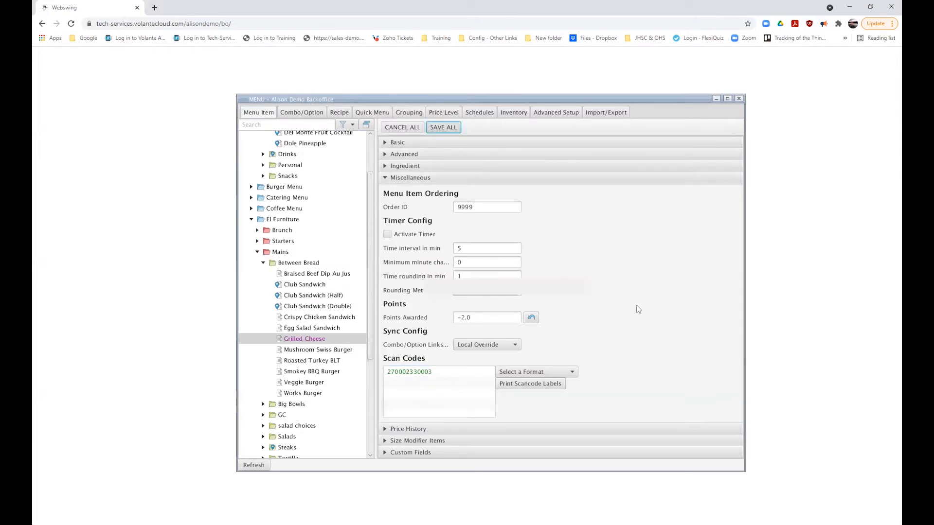
Step: Print the Grilled Cheese scan code labels in Avery#5160 format, and close the label preview and the menu setup
{"action": "left_click", "coordinate": [422, 376]}
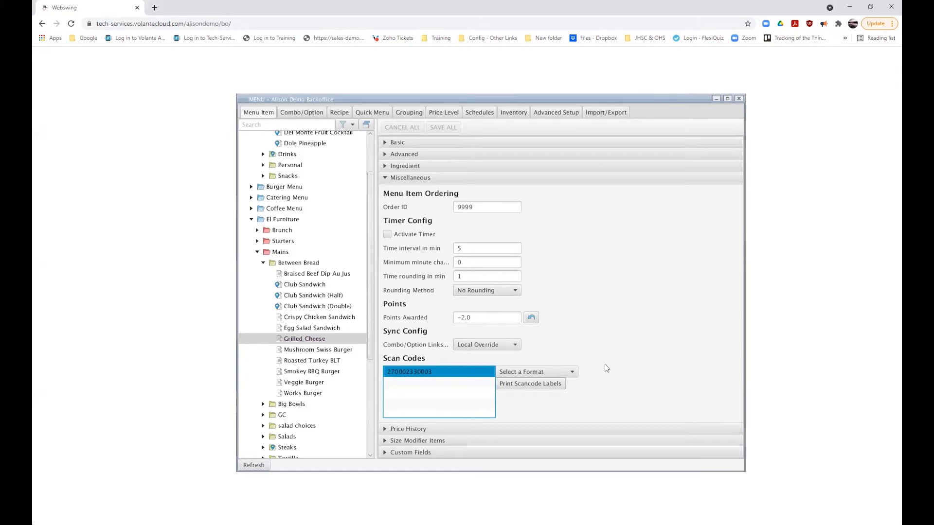
{"action": "left_click", "coordinate": [573, 372]}
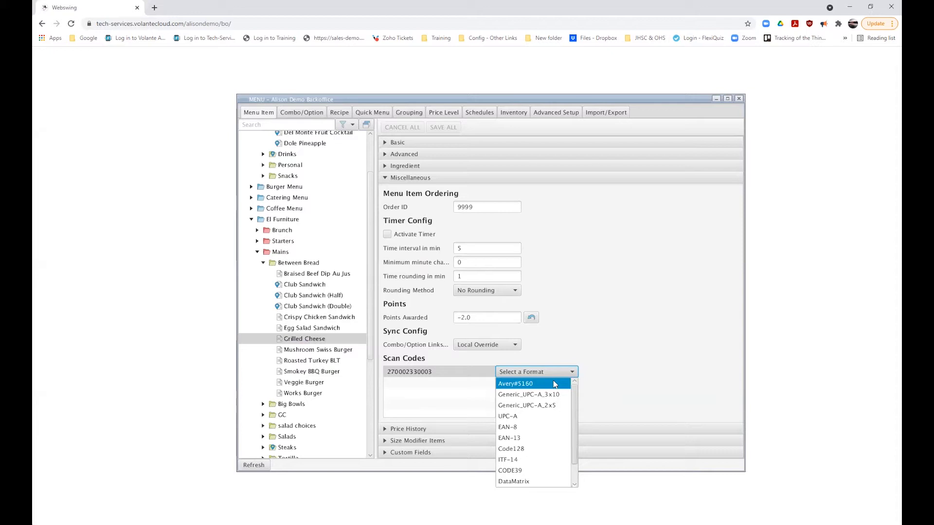
{"action": "left_click", "coordinate": [553, 382]}
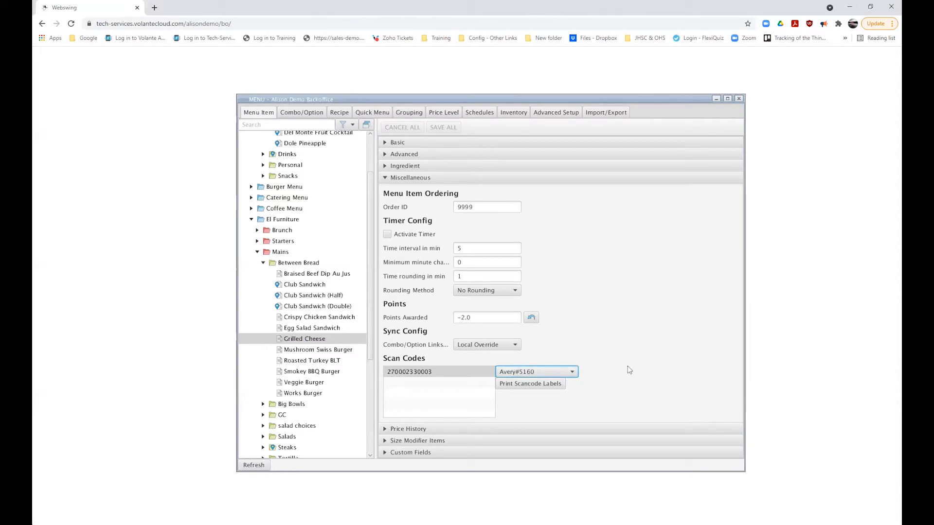
{"action": "left_click", "coordinate": [539, 382]}
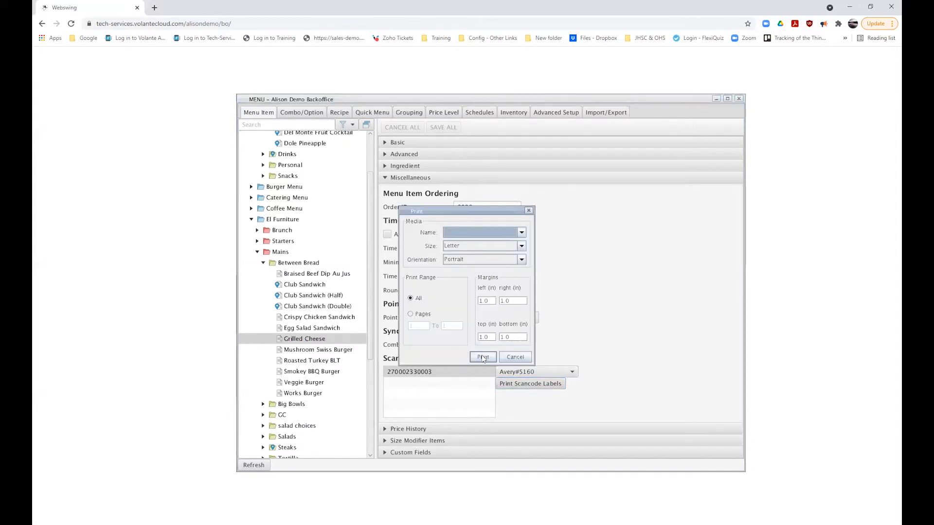
{"action": "left_click", "coordinate": [482, 358]}
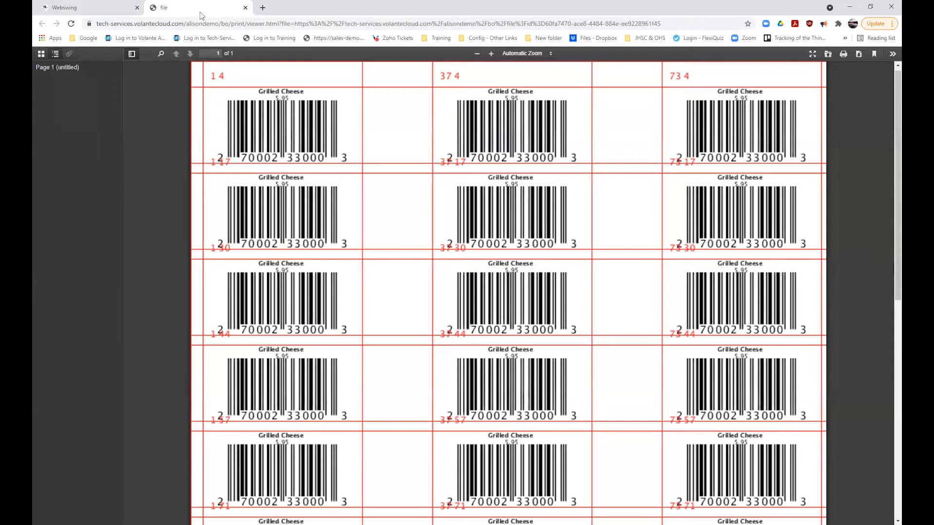
{"action": "left_click_drag", "start_coordinate": [248, 8], "coordinate": [650, 126]}
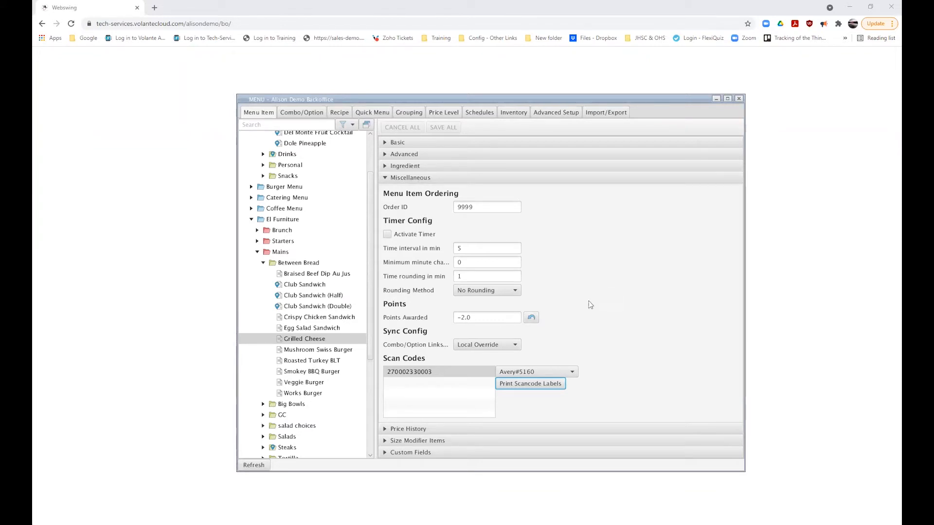
{"action": "left_click", "coordinate": [739, 99]}
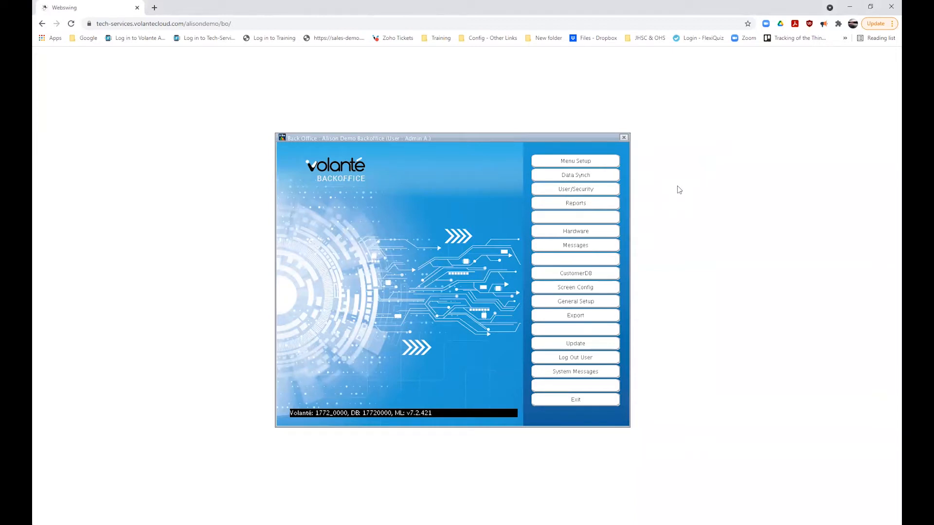
Step: Examine the cardswipe field in the barcode testing user's editable system properties, and leave the user records without saving
{"action": "left_click", "coordinate": [583, 192]}
{"action": "left_click_drag", "start_coordinate": [262, 53], "coordinate": [404, 116]}
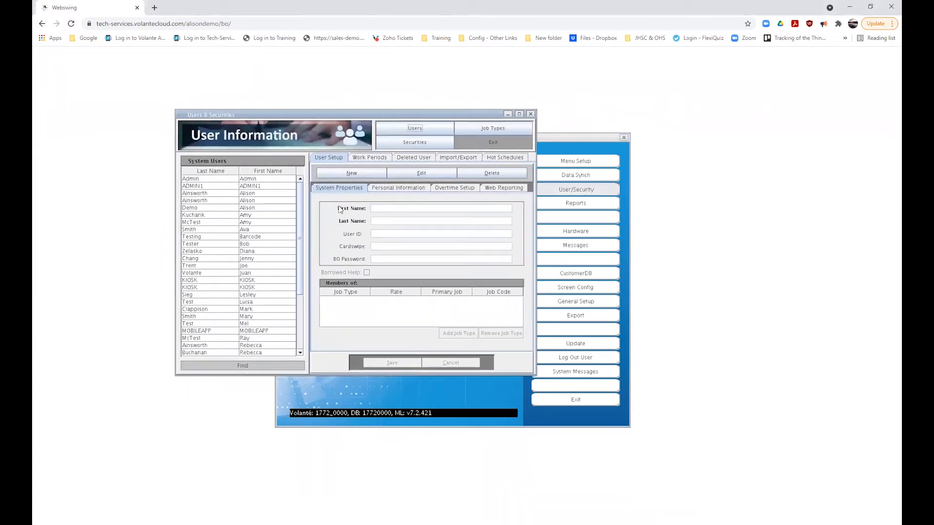
{"action": "left_click", "coordinate": [238, 237]}
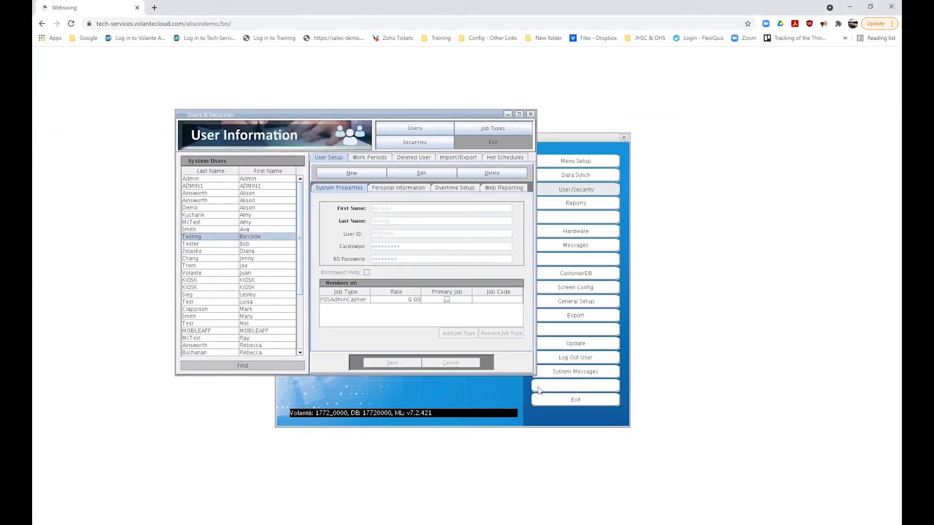
{"action": "left_click_drag", "start_coordinate": [534, 375], "coordinate": [658, 462]}
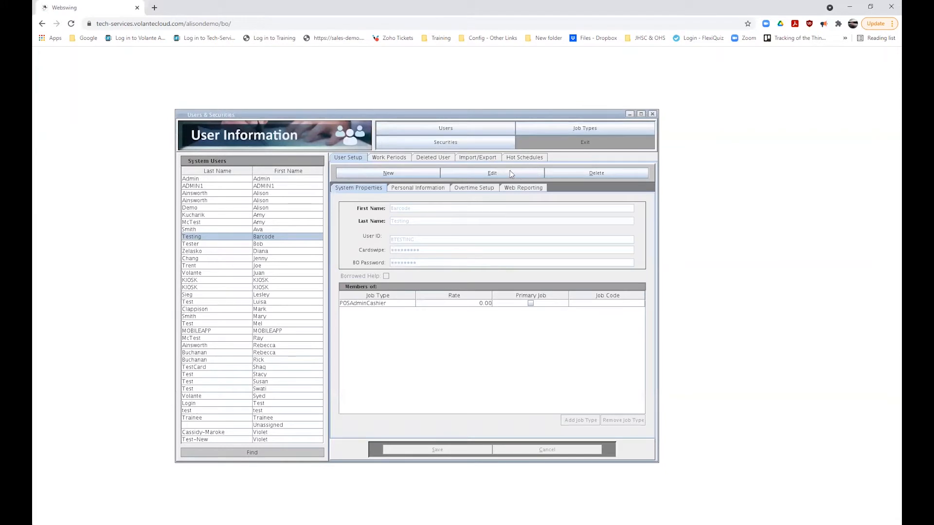
{"action": "left_click", "coordinate": [489, 173]}
{"action": "double_click", "coordinate": [400, 251]}
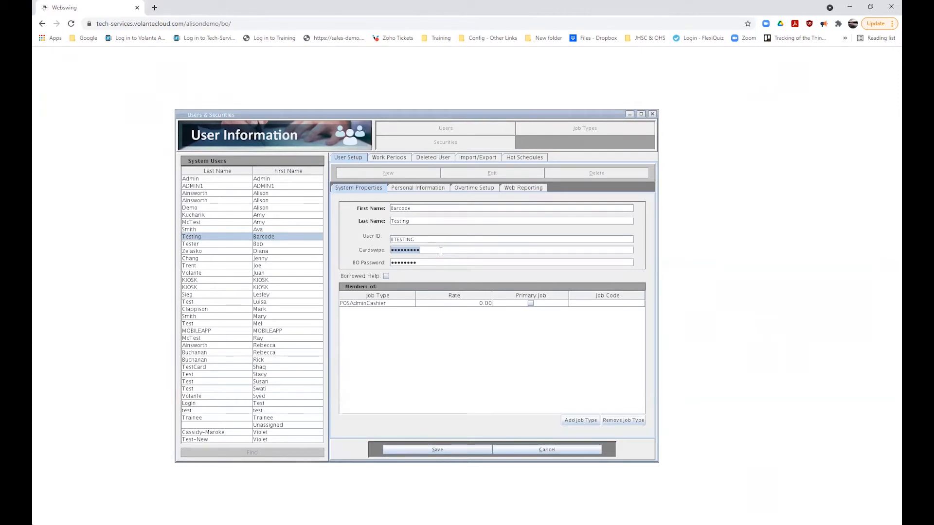
{"action": "left_click", "coordinate": [428, 250]}
{"action": "left_click", "coordinate": [553, 453]}
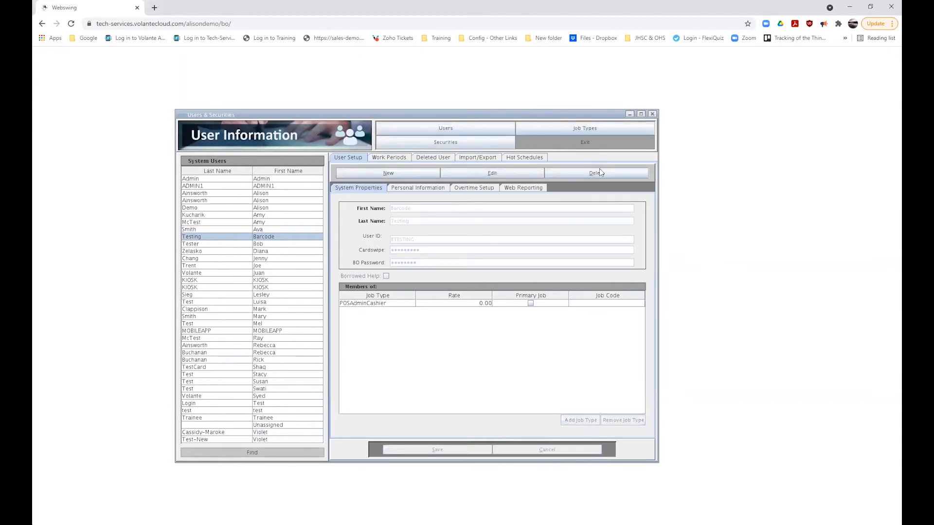
{"action": "left_click", "coordinate": [579, 144]}
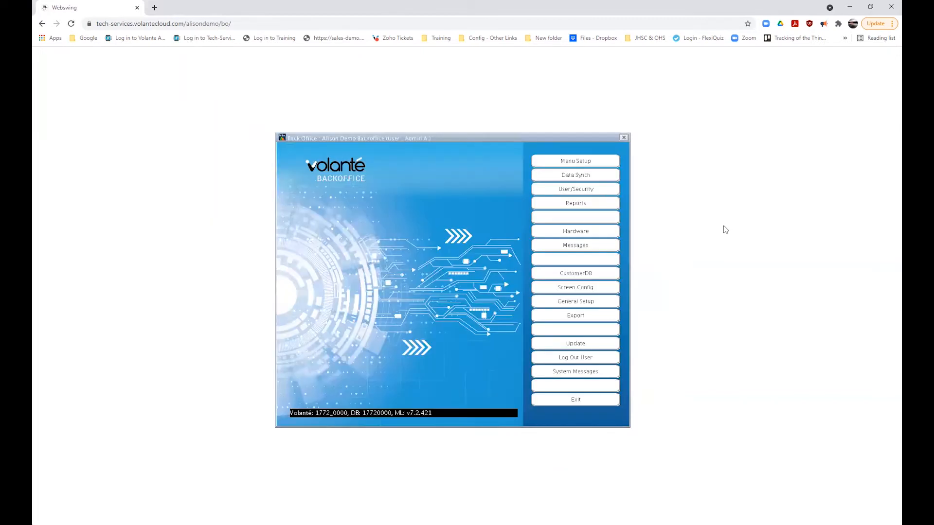
Step: List all customers in the customer database, examine the card code of the second-to-last customer in an enlarged window, and leave the database
{"action": "left_click", "coordinate": [614, 274]}
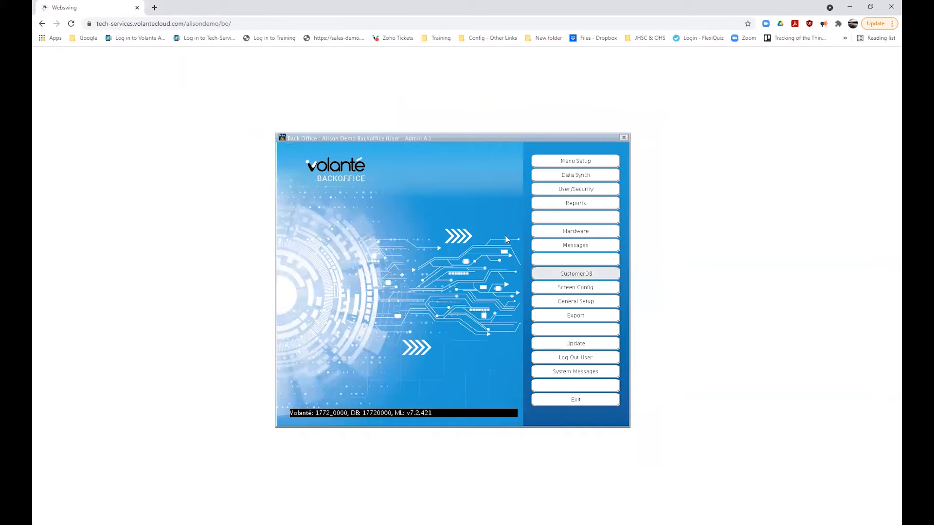
{"action": "left_click", "coordinate": [372, 221]}
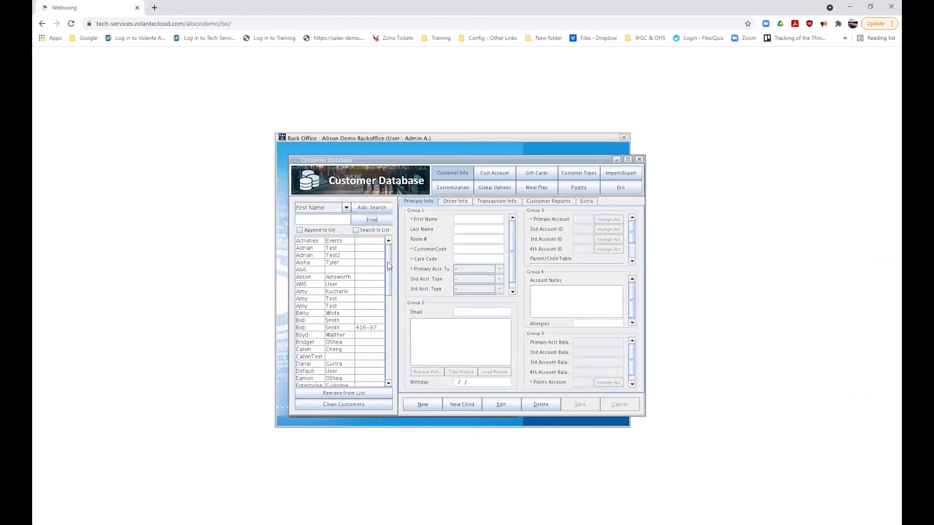
{"action": "left_click_drag", "start_coordinate": [387, 262], "coordinate": [389, 394]}
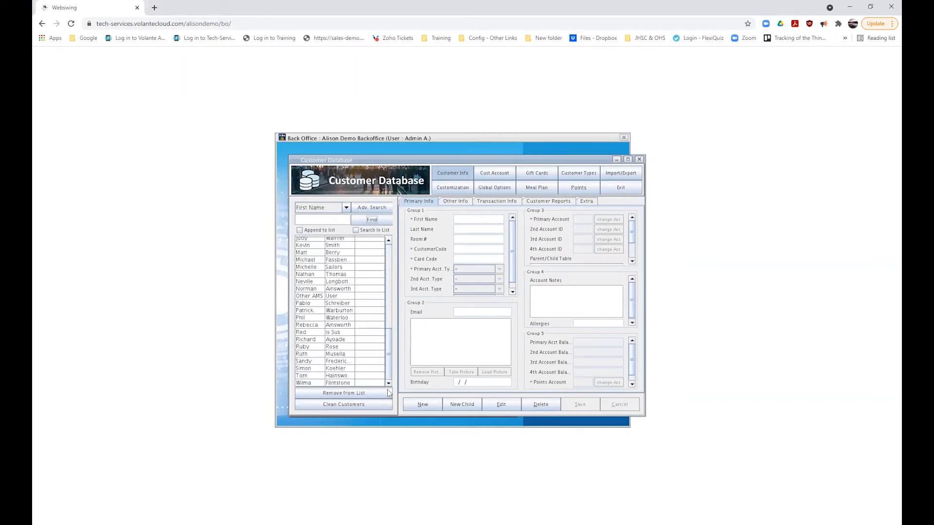
{"action": "left_click", "coordinate": [327, 377]}
{"action": "left_click_drag", "start_coordinate": [392, 159], "coordinate": [261, 104]}
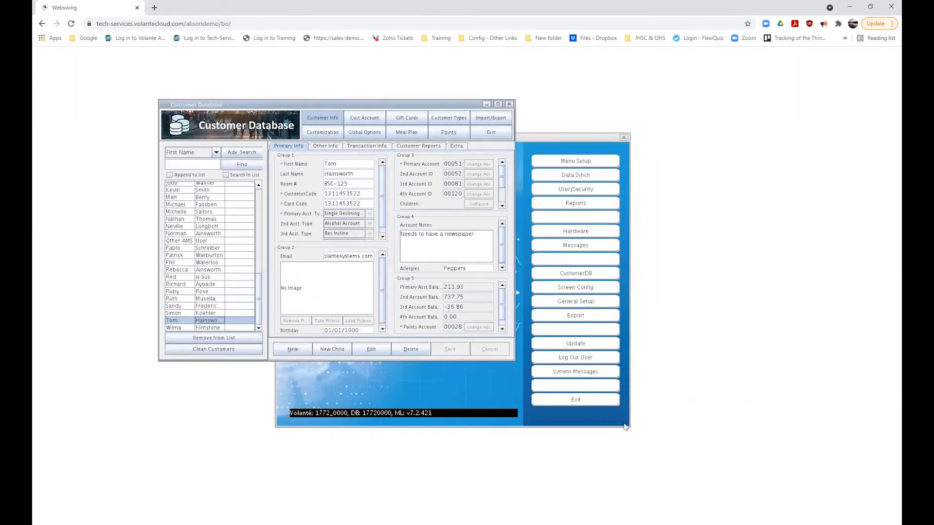
{"action": "left_click_drag", "start_coordinate": [515, 361], "coordinate": [699, 465]}
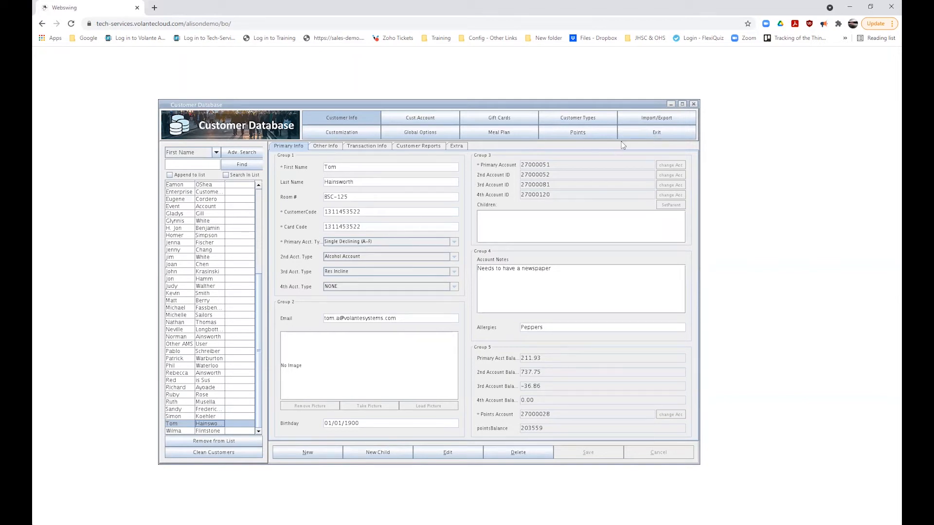
{"action": "left_click", "coordinate": [645, 133]}
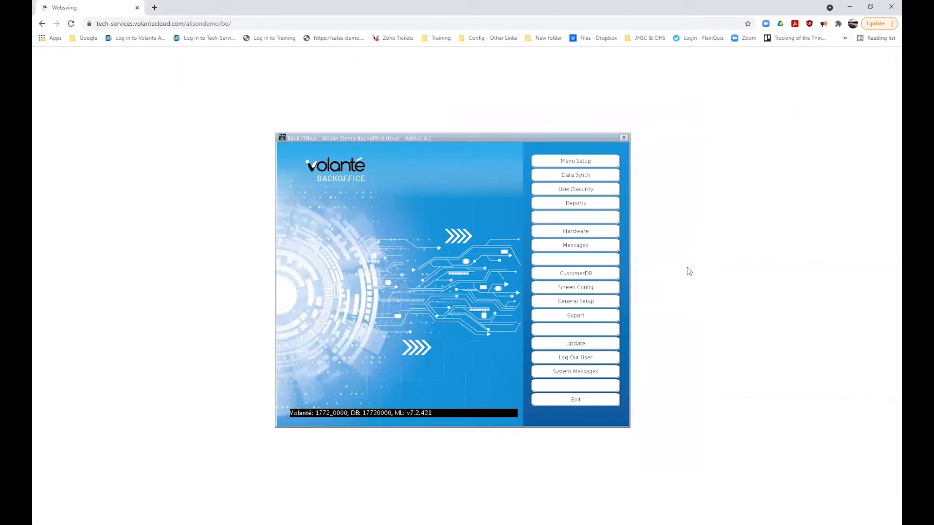
Step: Open the Price Modifiers setup from the payment and discounts settings in General Setup, and enlarge its window
{"action": "left_click", "coordinate": [594, 302]}
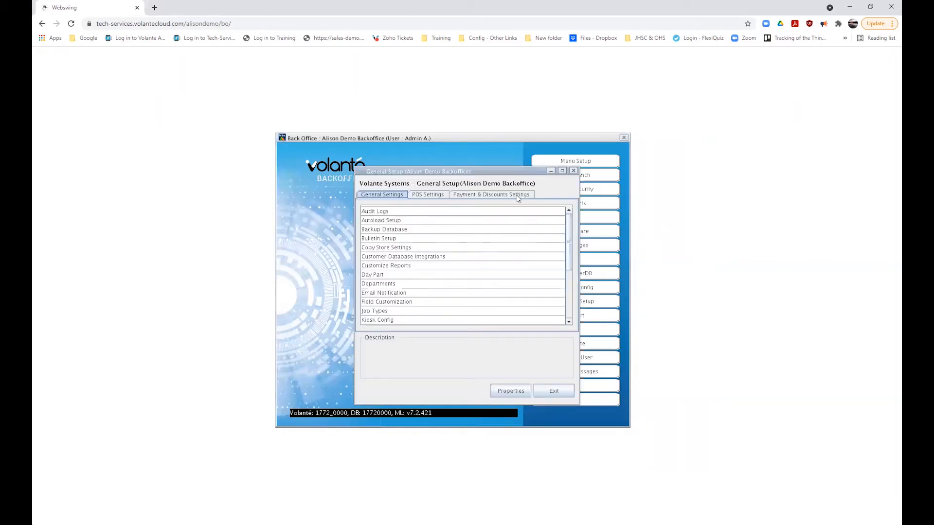
{"action": "left_click", "coordinate": [487, 195]}
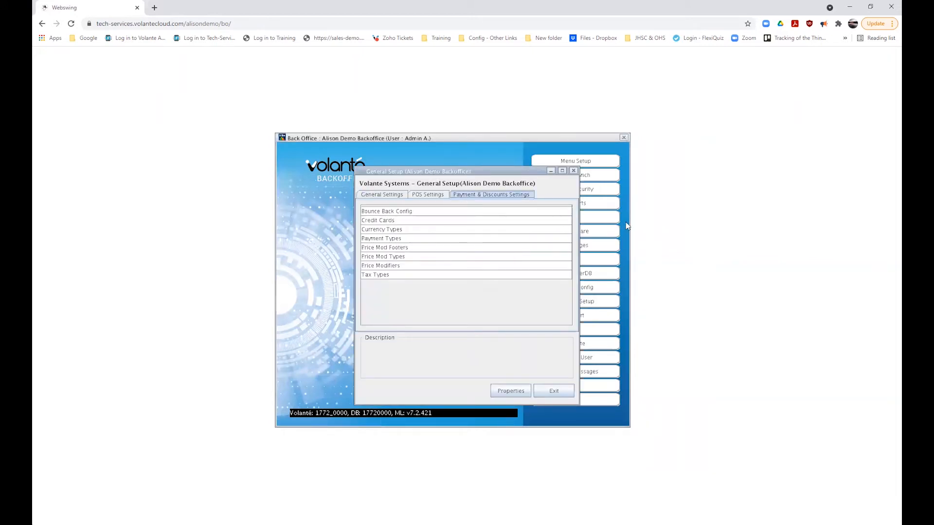
{"action": "left_click", "coordinate": [384, 266]}
{"action": "left_click", "coordinate": [511, 391]}
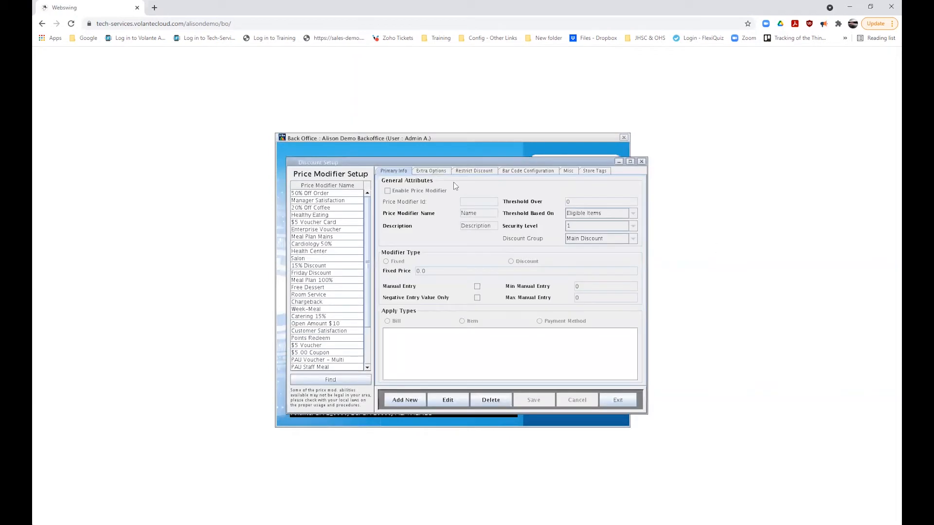
{"action": "left_click_drag", "start_coordinate": [432, 164], "coordinate": [359, 121]}
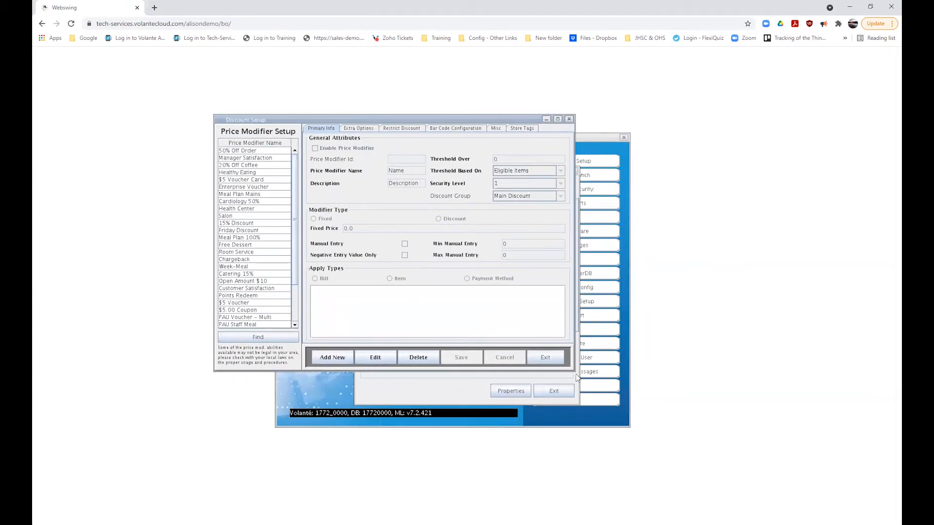
{"action": "left_click_drag", "start_coordinate": [574, 373], "coordinate": [704, 463]}
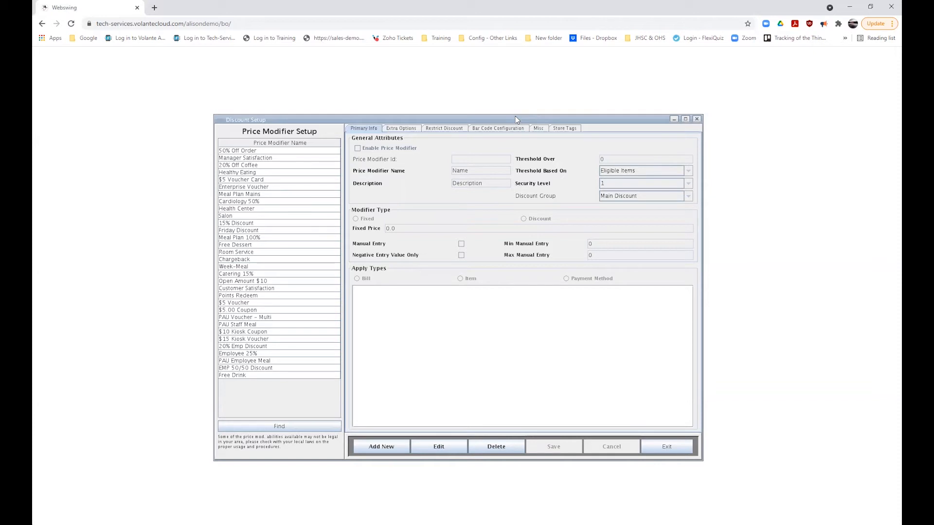
Step: Examine the bar code configuration of the $5 Voucher Card price modifier and its 500 Voucher code, leaving both without saving
{"action": "left_click", "coordinate": [251, 181]}
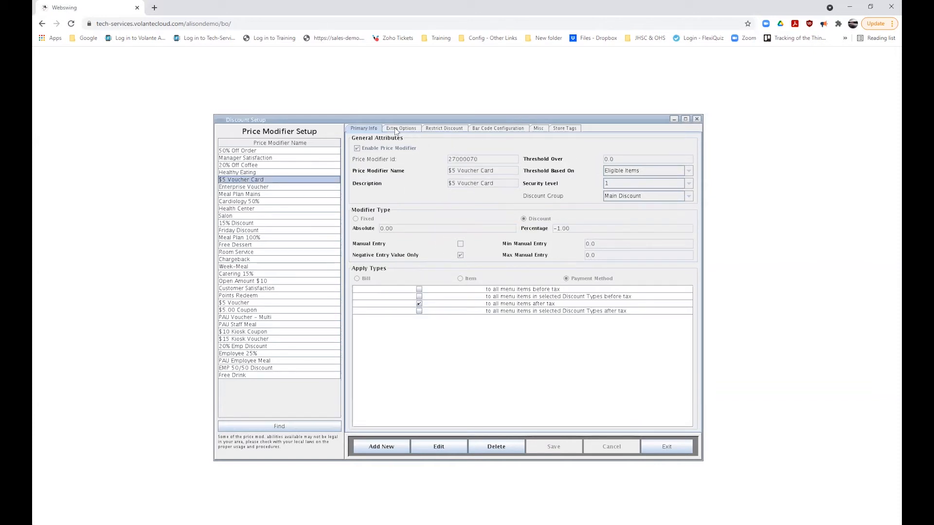
{"action": "left_click", "coordinate": [493, 129]}
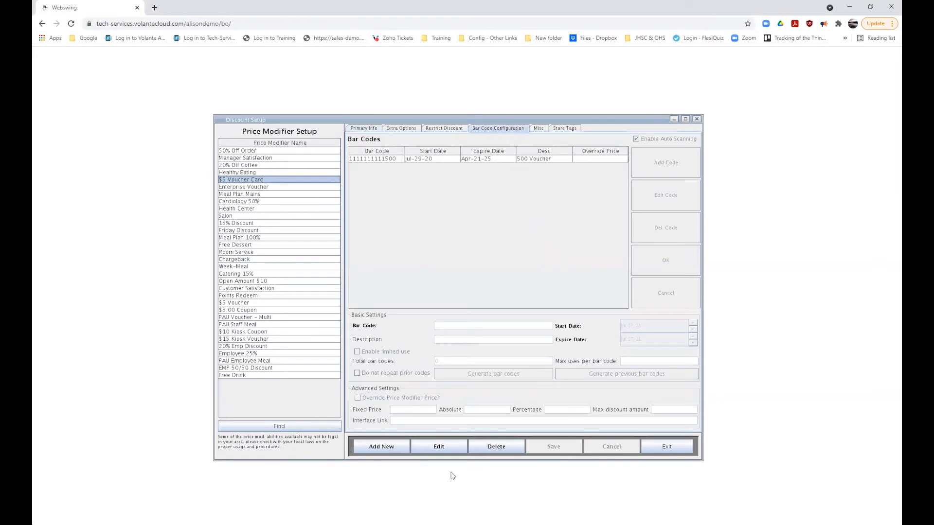
{"action": "left_click", "coordinate": [440, 448]}
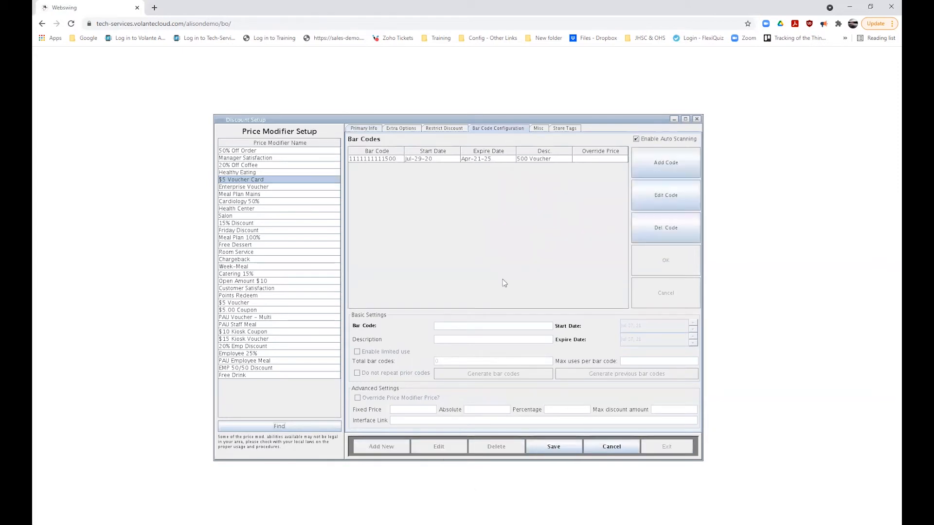
{"action": "left_click", "coordinate": [375, 159]}
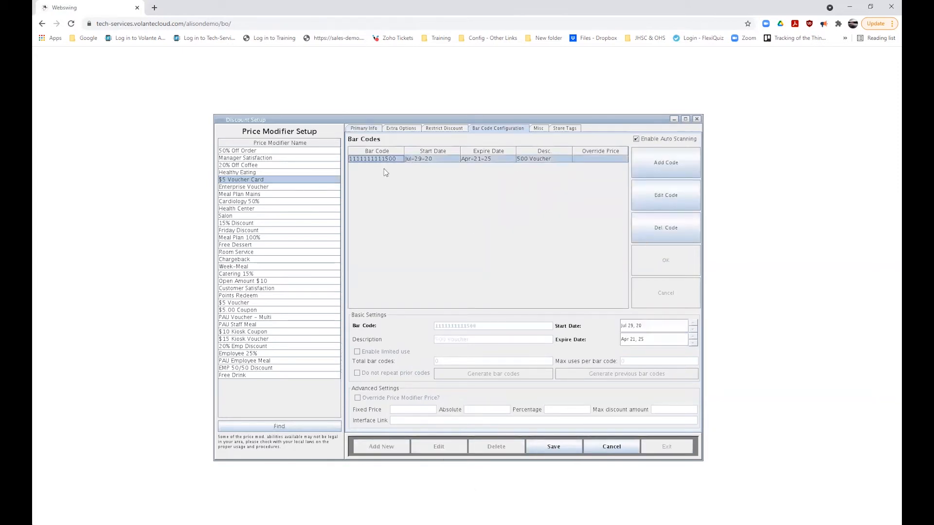
{"action": "left_click", "coordinate": [650, 203]}
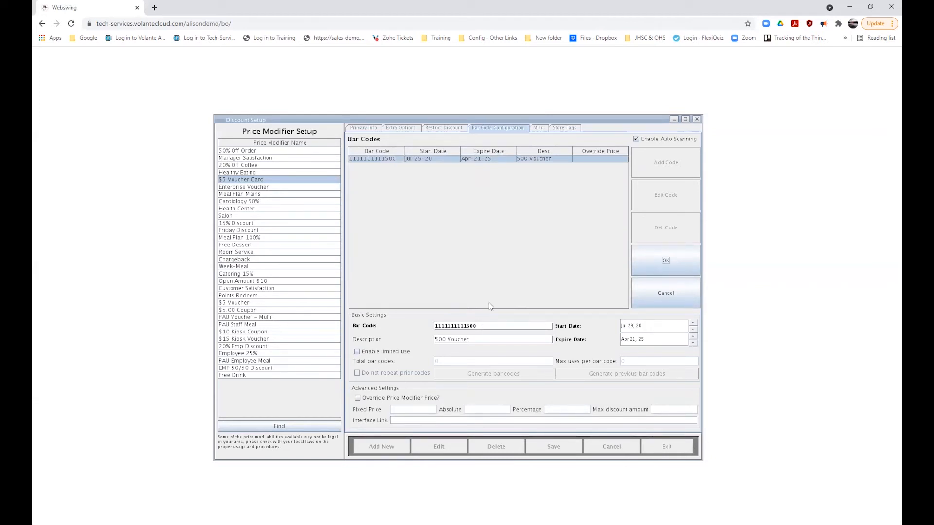
{"action": "left_click", "coordinate": [669, 298]}
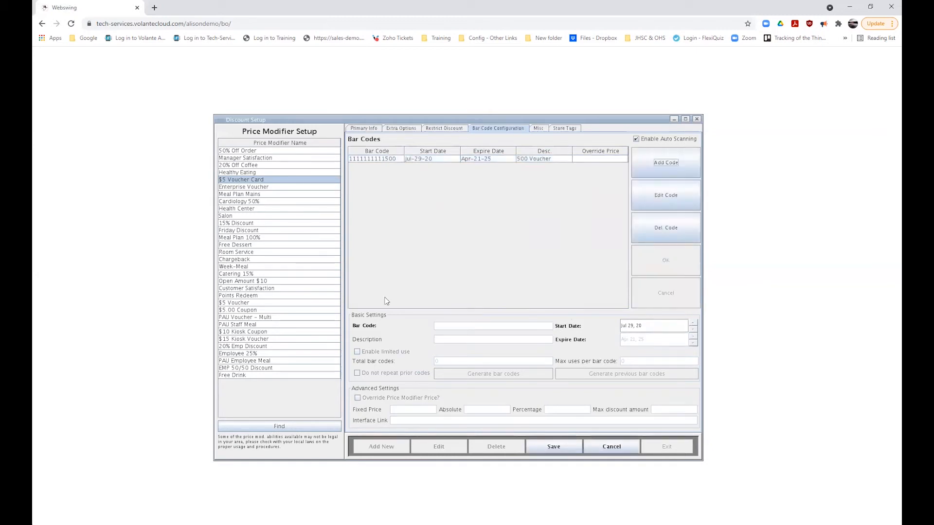
{"action": "left_click", "coordinate": [601, 446]}
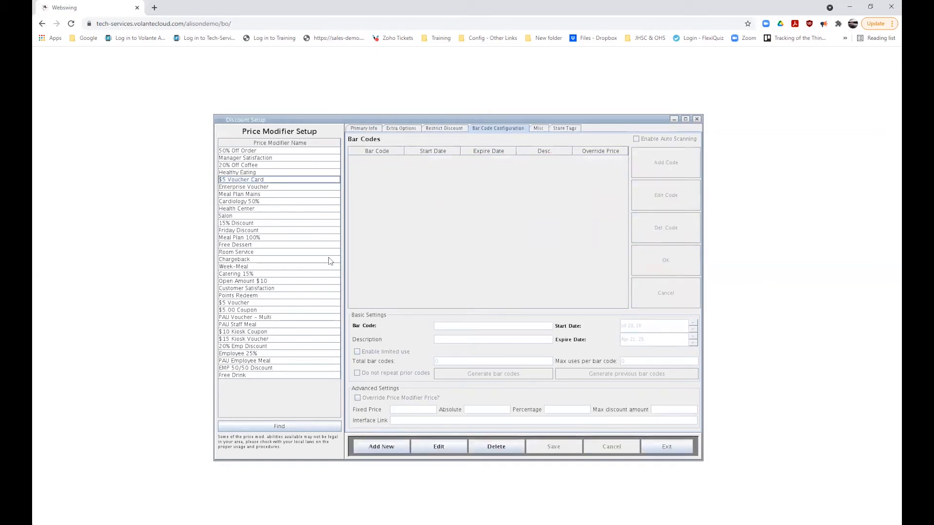
Step: Examine the 600 and 500 bar code entries of the PAU Voucher - Multi price modifier, and leave the discount setup without saving
{"action": "left_click", "coordinate": [273, 320]}
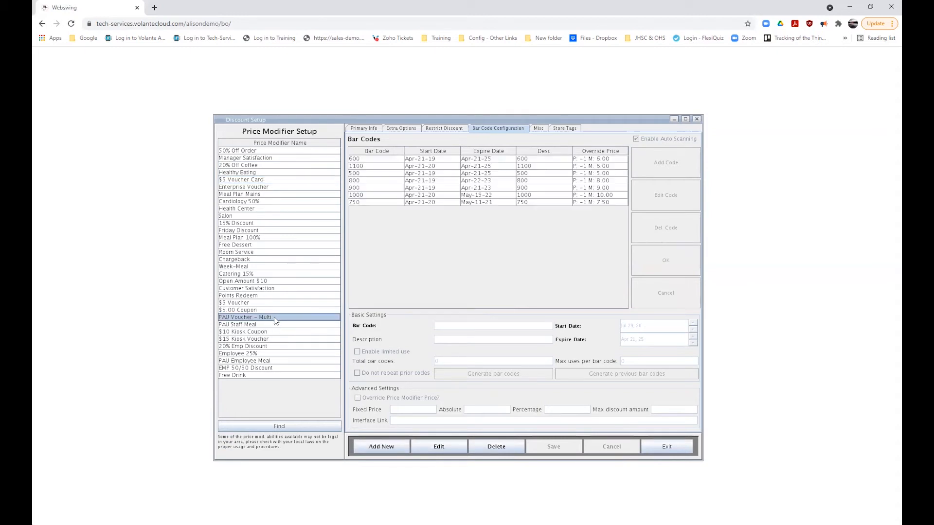
{"action": "left_click", "coordinate": [431, 447]}
{"action": "left_click", "coordinate": [370, 161]}
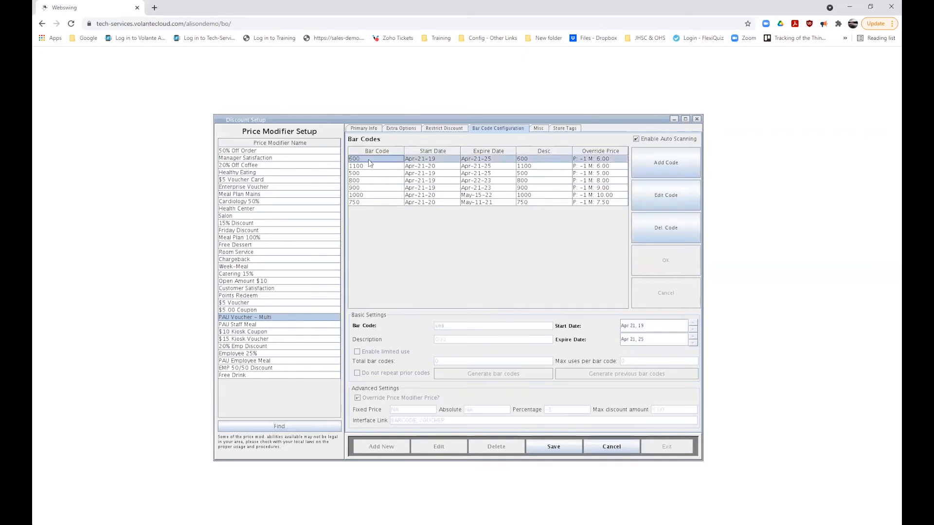
{"action": "left_click", "coordinate": [372, 173]}
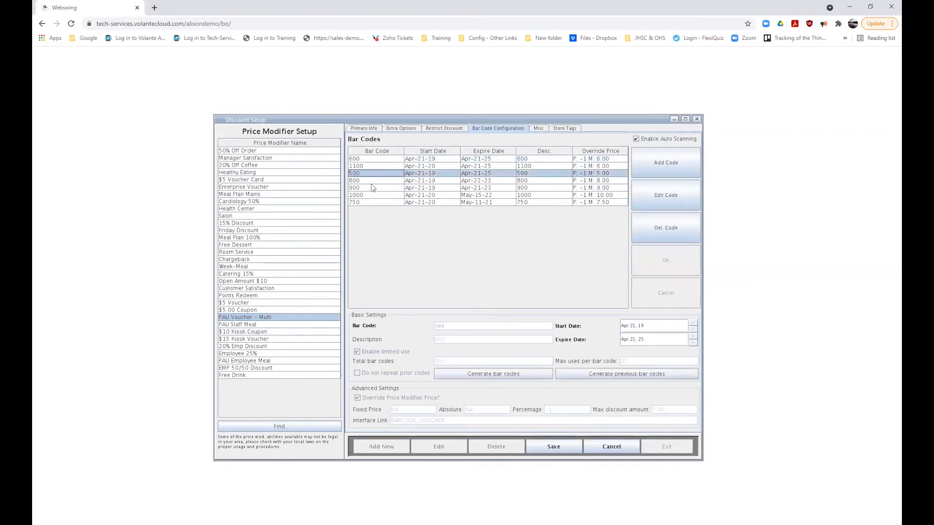
{"action": "left_click", "coordinate": [670, 200]}
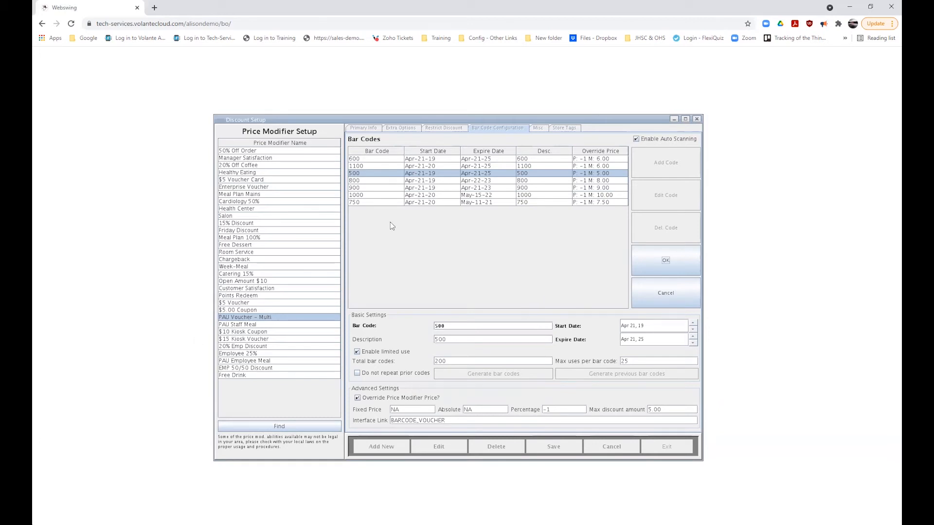
{"action": "left_click", "coordinate": [673, 292]}
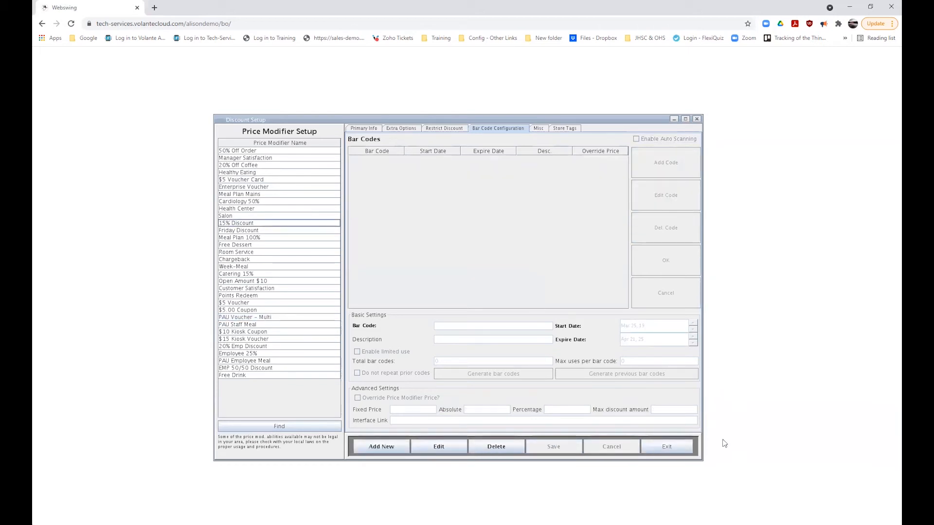
{"action": "left_click", "coordinate": [668, 447]}
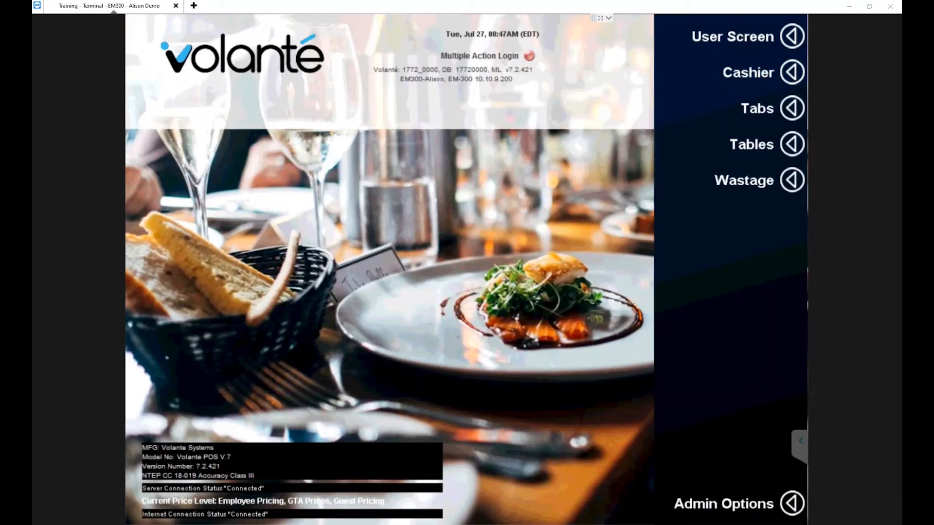
Step: Try to log in to the cashier screen on the POS terminal with the server ID
{"action": "left_click", "coordinate": [764, 74]}
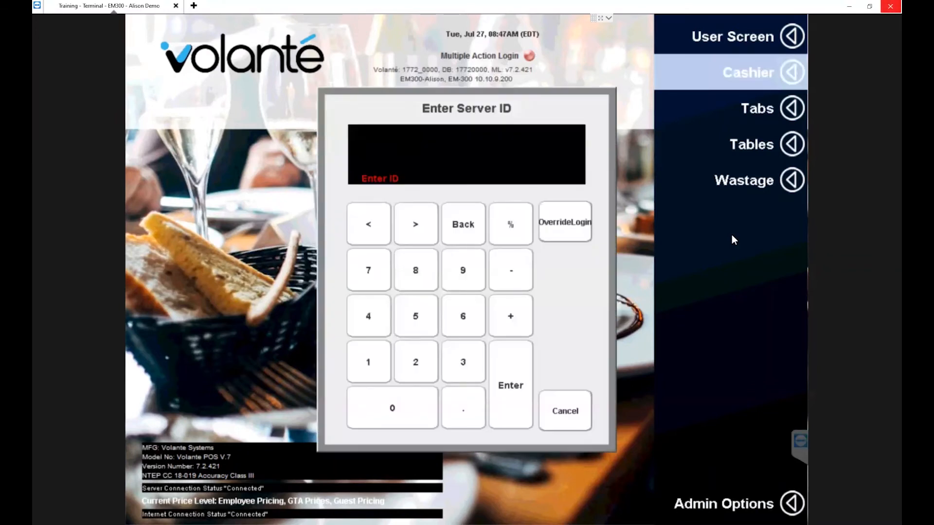
{"action": "type", "text": "********"}
{"action": "key", "text": "Return"}
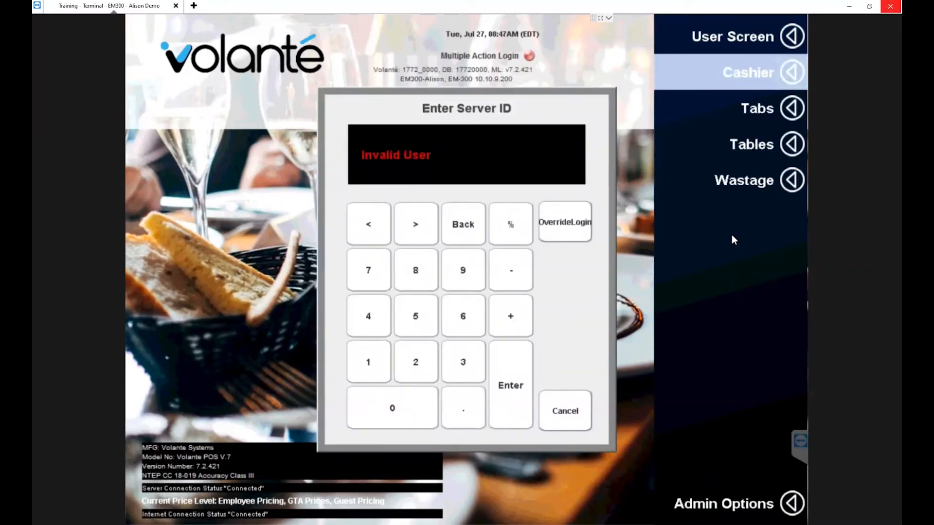
{"action": "type", "text": "****"}
{"action": "key", "text": "Return"}
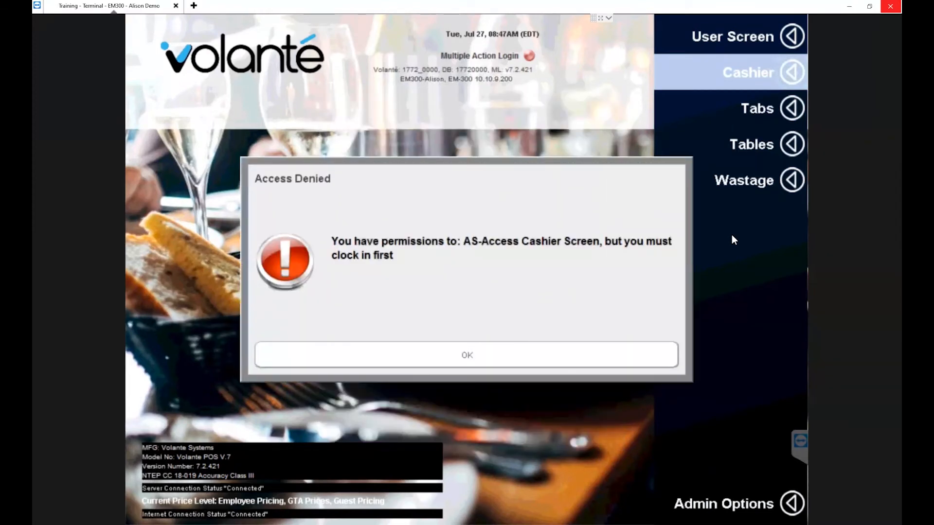
{"action": "left_click", "coordinate": [478, 345]}
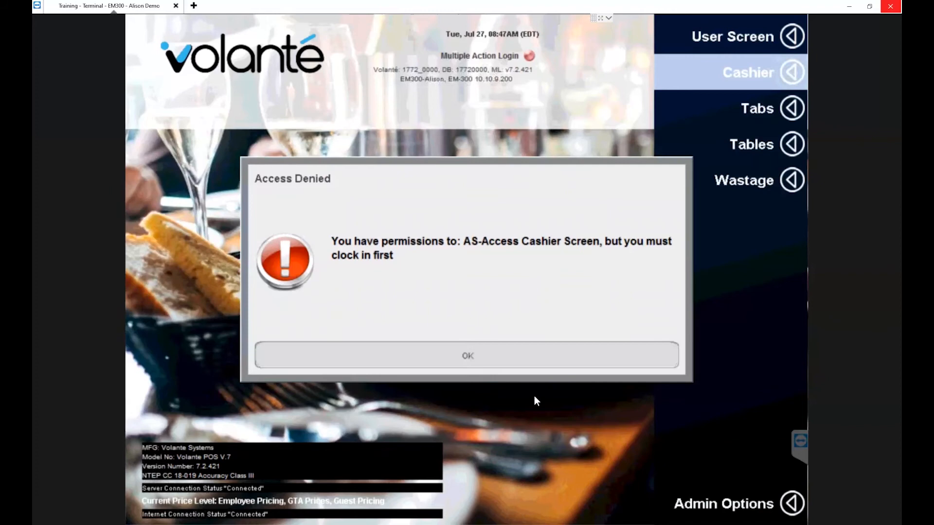
Step: Log in to the user screen with the server ID, clock in the barcode testing user, and return to the login screen
{"action": "left_click", "coordinate": [759, 38]}
{"action": "type", "text": "****"}
{"action": "key", "text": "Return"}
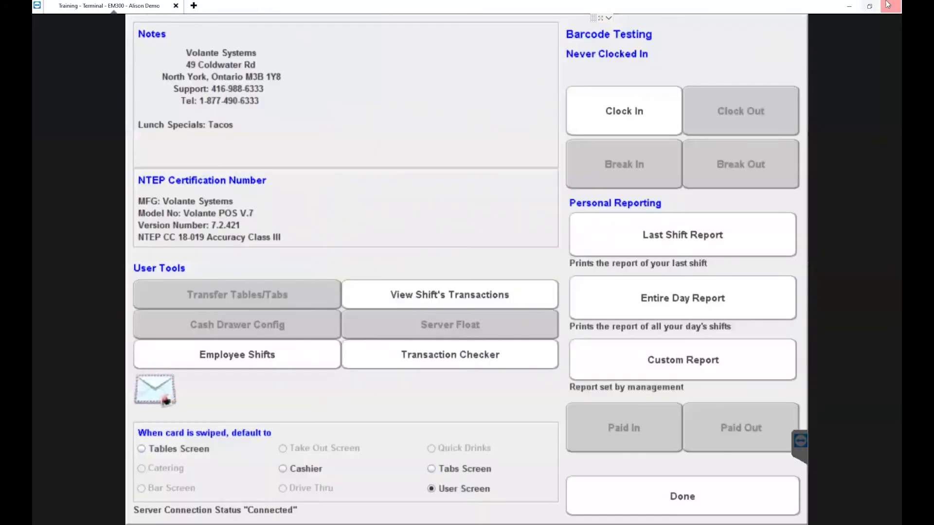
{"action": "left_click", "coordinate": [621, 107]}
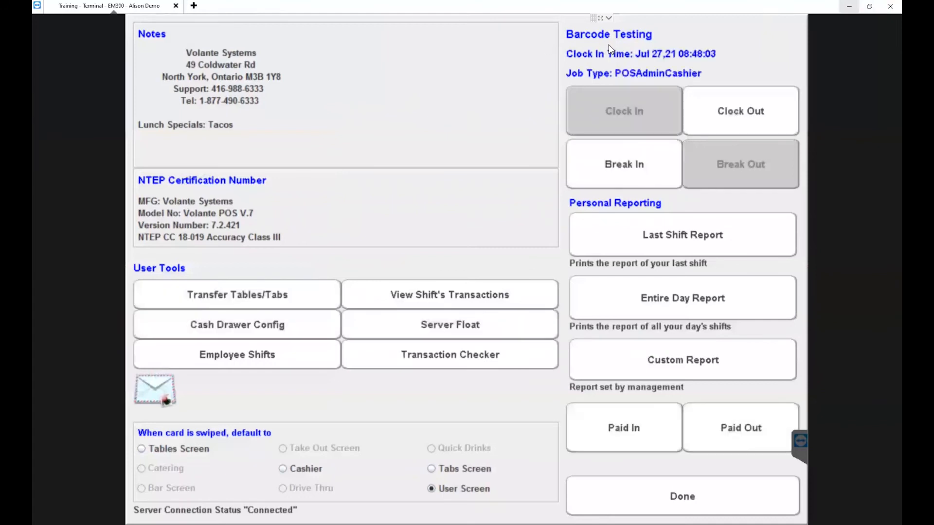
{"action": "left_click", "coordinate": [714, 486]}
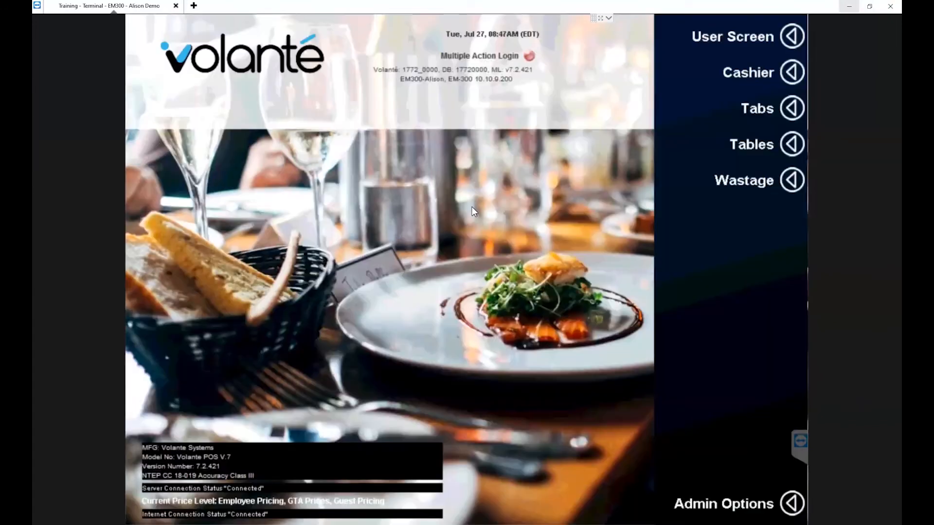
Step: Log in to the cashier screen with the server ID, declining cash drawer configuration, and review the scanned customer's account details
{"action": "left_click", "coordinate": [783, 79]}
{"action": "type", "text": "***"}
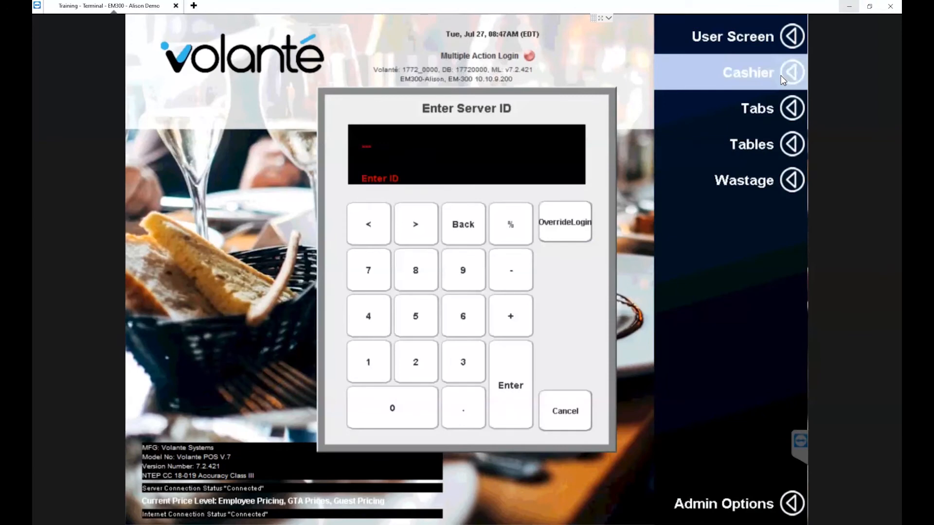
{"action": "key", "text": "Return"}
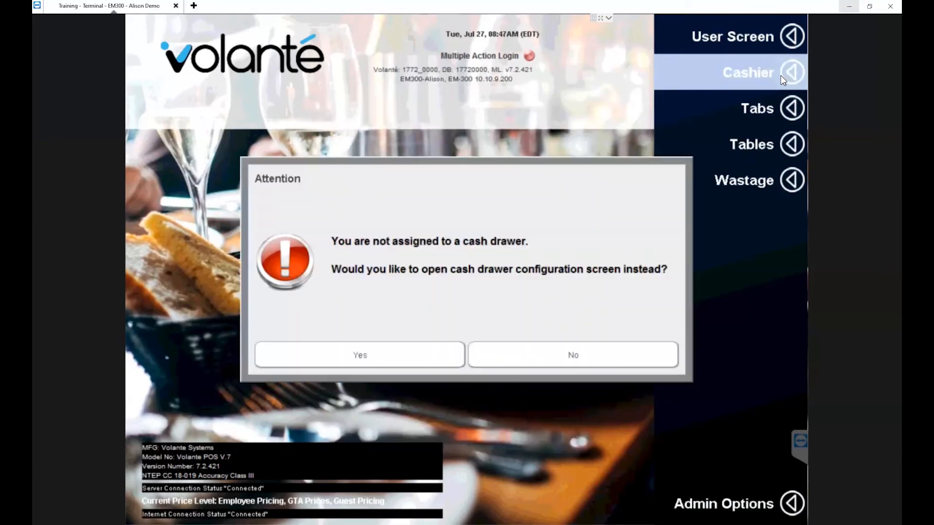
{"action": "left_click", "coordinate": [572, 359]}
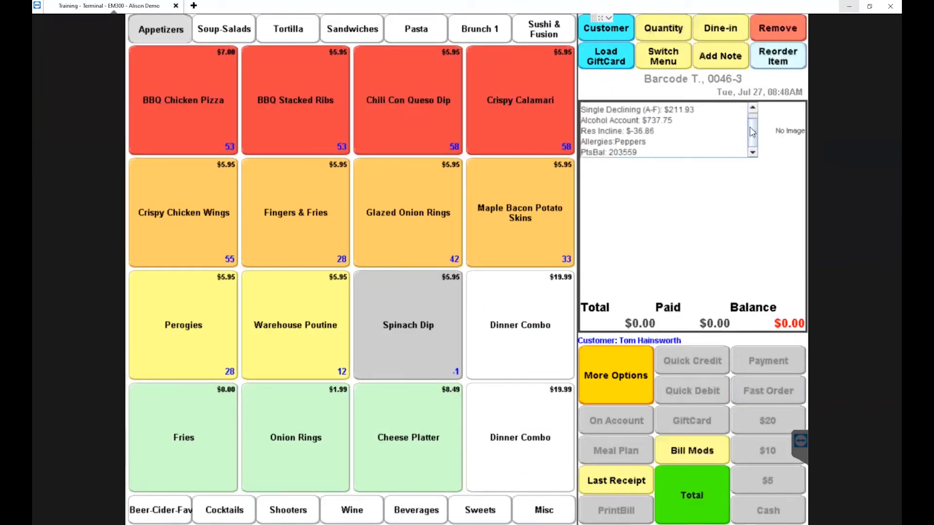
{"action": "scroll", "coordinate": [752, 131], "scroll_direction": "up", "scroll_amount": 1}
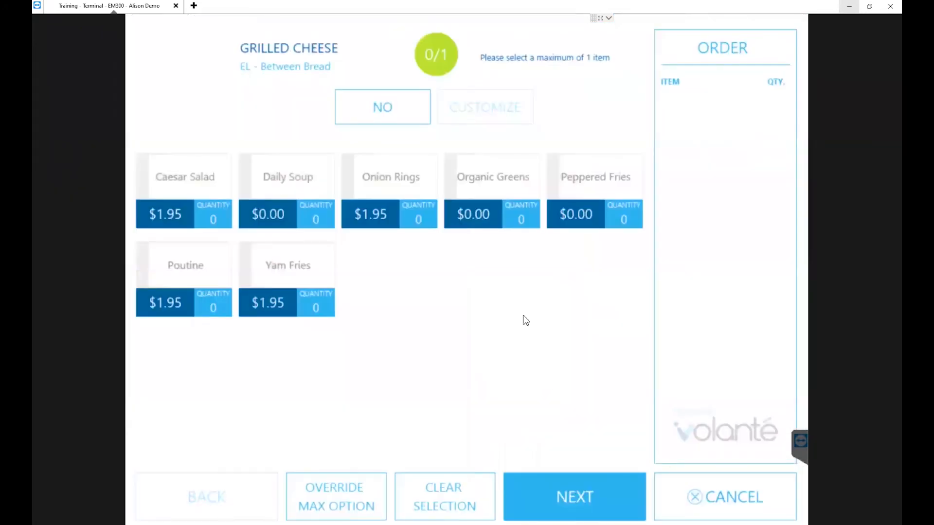
Step: Finish the Grilled Cheese order item without selecting a side option, total the order, and scan the $5 voucher card onto the bill
{"action": "left_click", "coordinate": [611, 494]}
{"action": "left_click", "coordinate": [563, 495]}
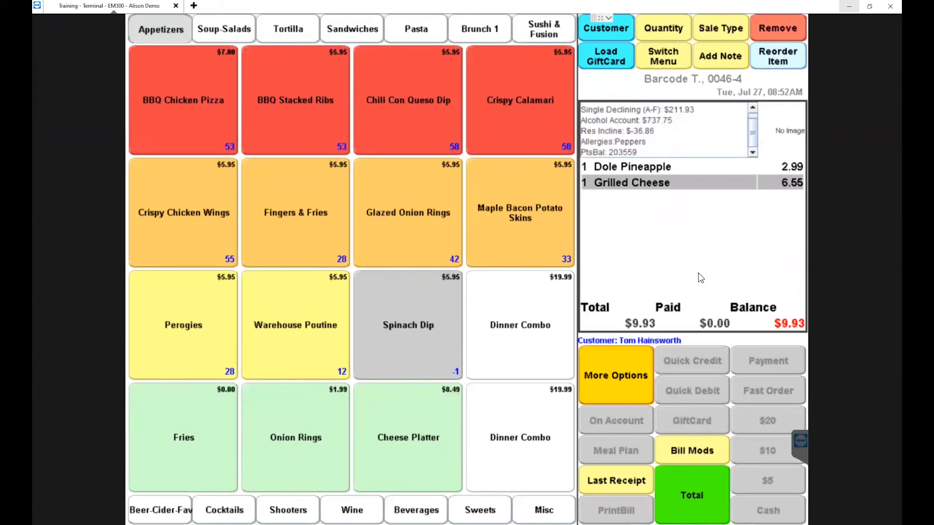
{"action": "left_click", "coordinate": [699, 503]}
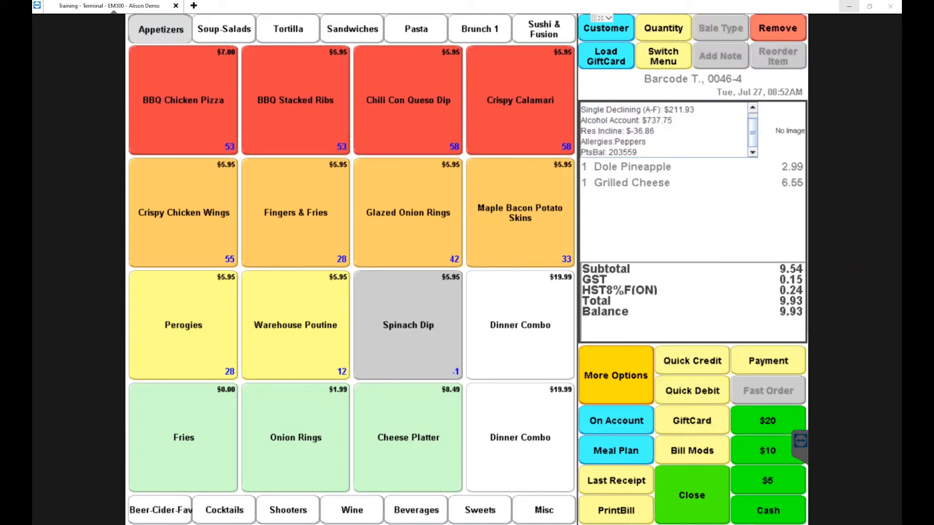
{"action": "left_click", "coordinate": [722, 280]}
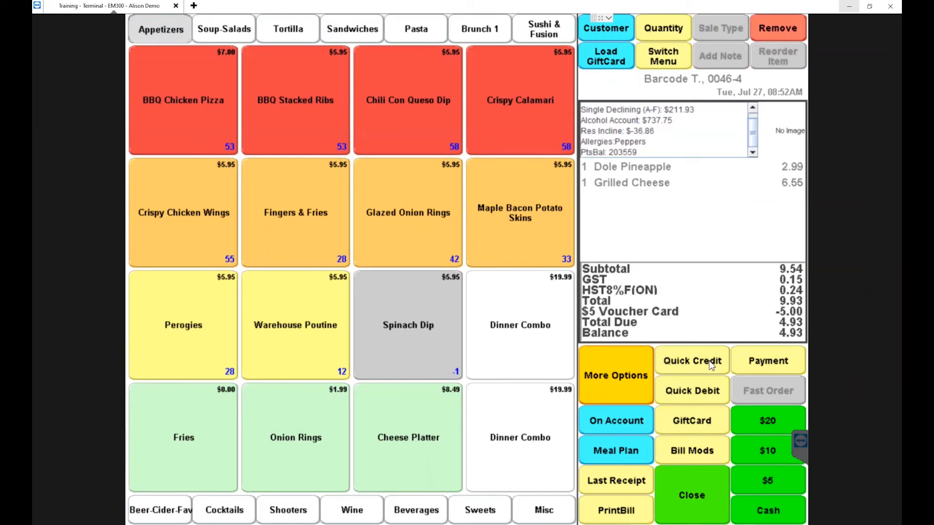
Step: Pay the bill's remaining balance in cash to close the order, and exit the cashier screen
{"action": "left_click", "coordinate": [709, 492]}
{"action": "left_click", "coordinate": [445, 355]}
{"action": "left_click", "coordinate": [800, 504]}
{"action": "left_click", "coordinate": [525, 358]}
{"action": "left_click", "coordinate": [713, 492]}
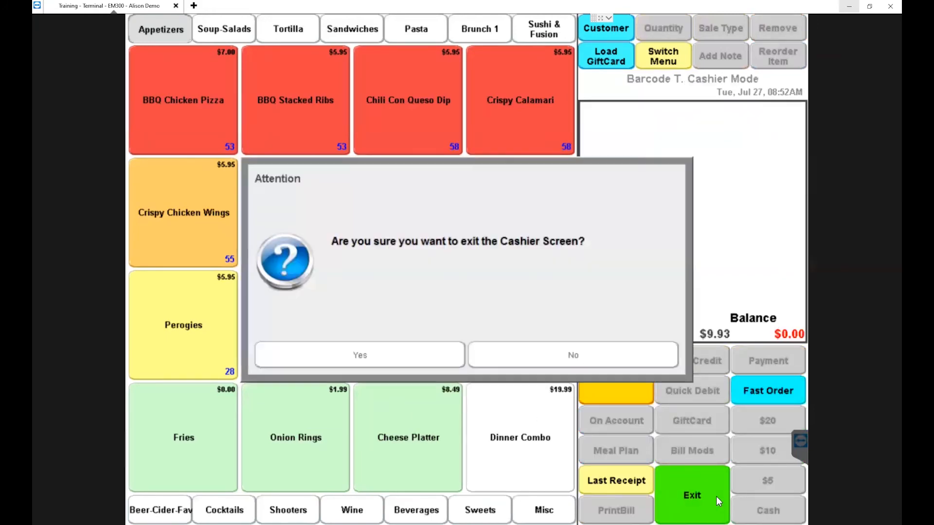
{"action": "left_click", "coordinate": [362, 344]}
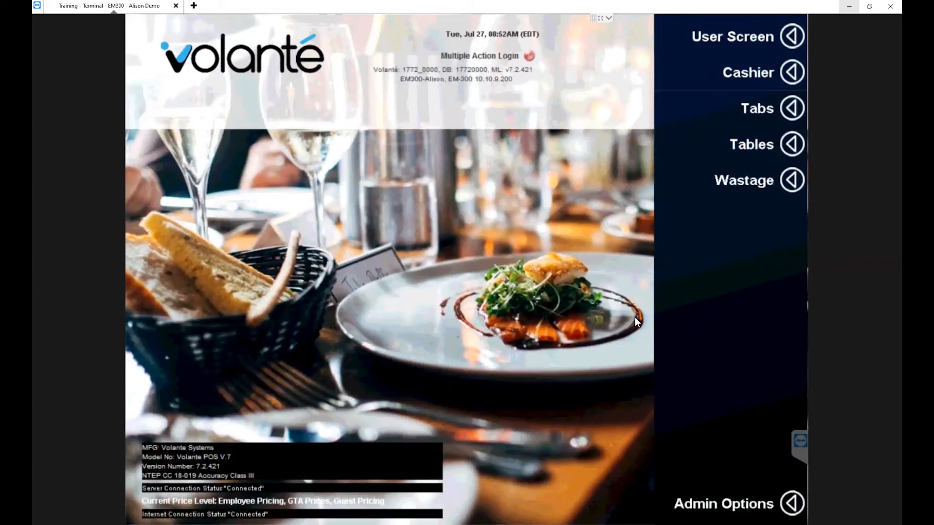
Step: Log in to the admin options with the server ID and open the menu item barcode assignment
{"action": "left_click", "coordinate": [720, 504]}
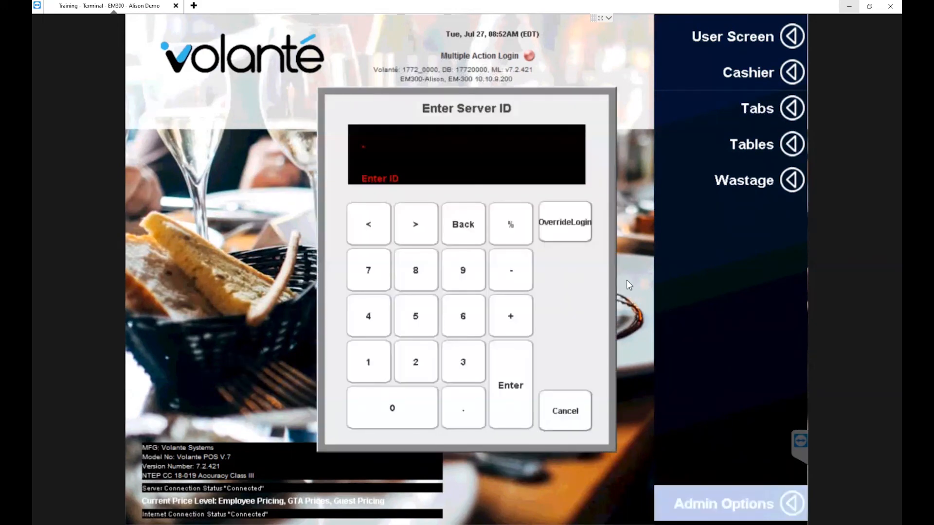
{"action": "key", "text": "Return"}
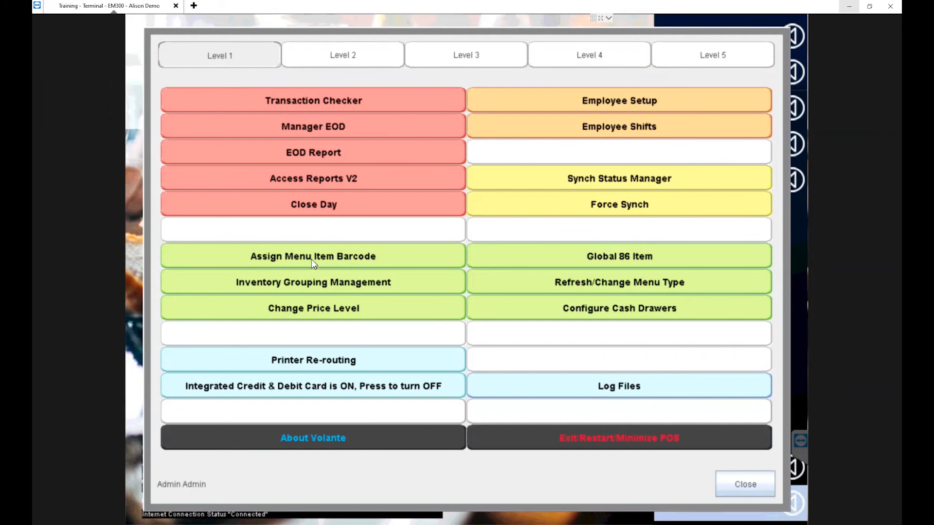
{"action": "left_click", "coordinate": [431, 266]}
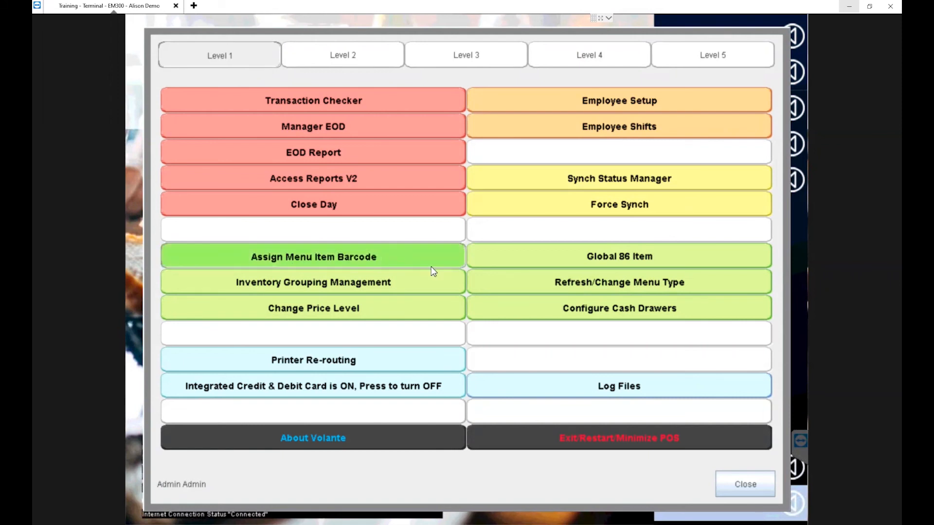
Step: Search all menu items for "mustard", and assign a scanned barcode to Kozlik's Horseradish Mustard
{"action": "left_click", "coordinate": [715, 73]}
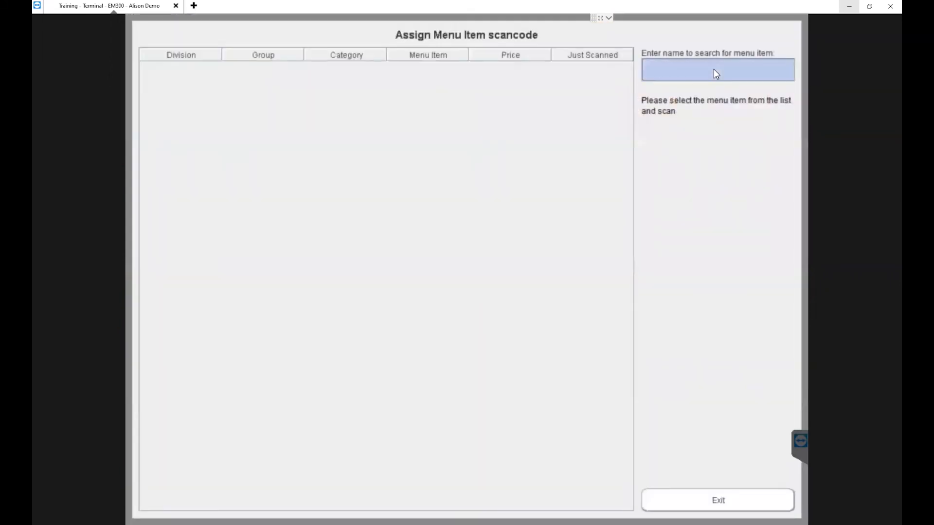
{"action": "type", "text": "mustard"}
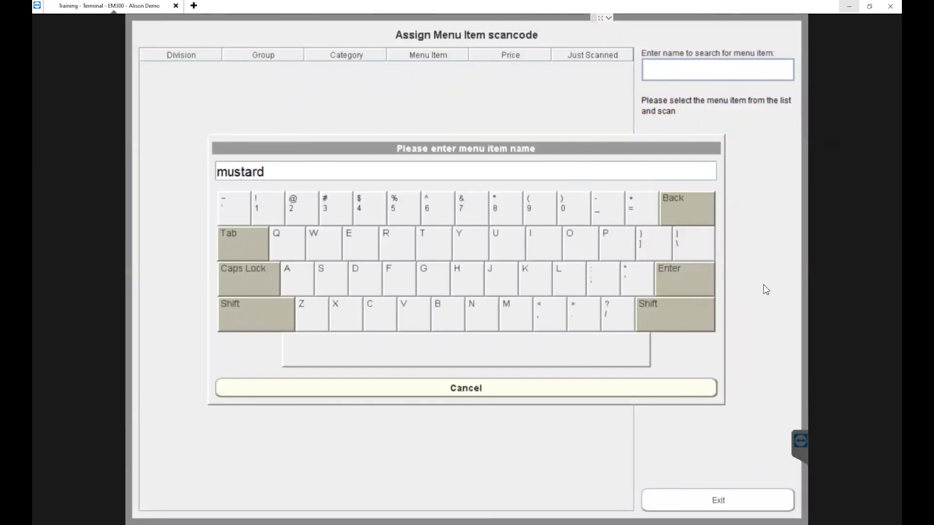
{"action": "key", "text": "Return"}
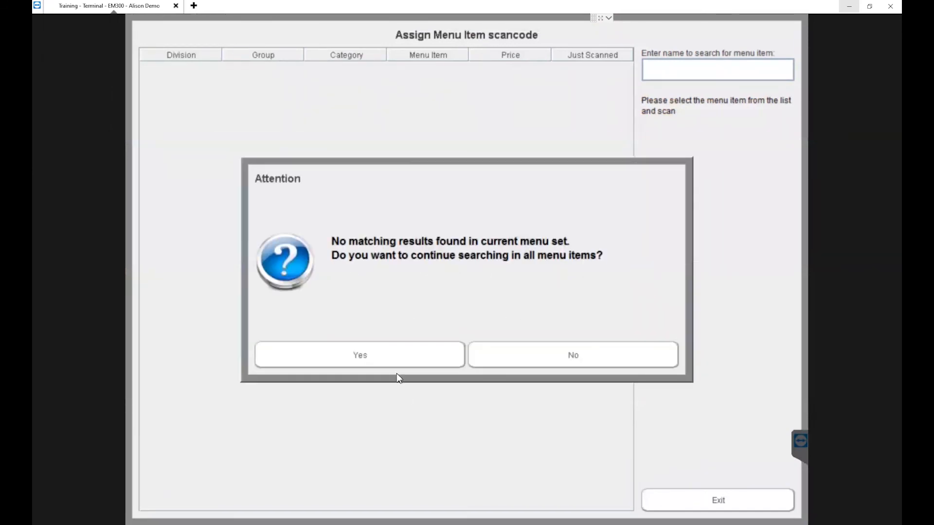
{"action": "left_click", "coordinate": [412, 359]}
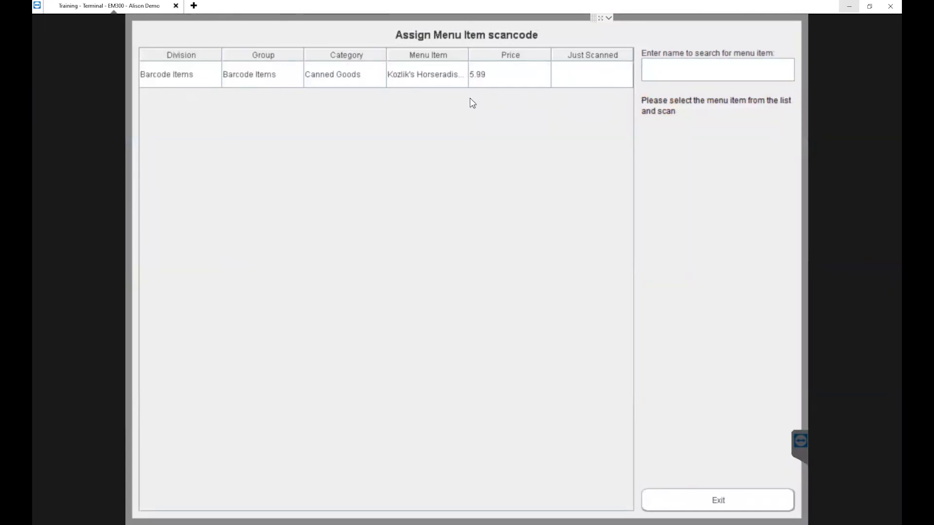
{"action": "left_click", "coordinate": [354, 80]}
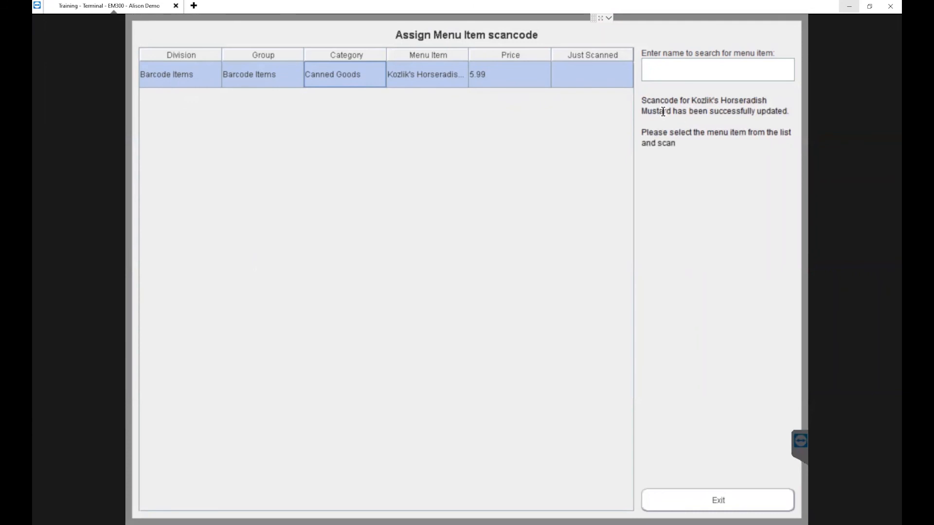
{"action": "left_click_drag", "start_coordinate": [789, 112], "coordinate": [644, 102]}
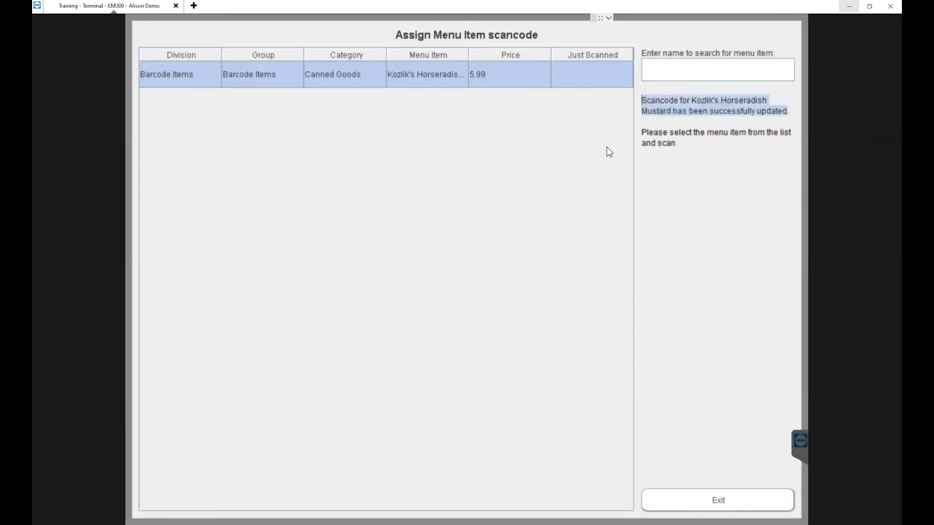
{"action": "left_click", "coordinate": [501, 86]}
Step: Leave the barcode assignment and admin options without another item search, and log in to the cashier screen with the server ID
{"action": "left_click", "coordinate": [665, 69]}
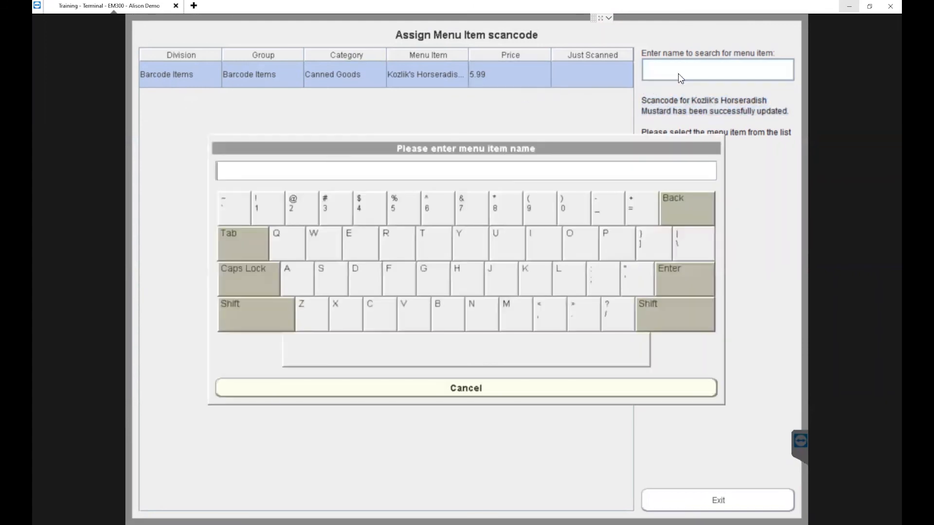
{"action": "left_click", "coordinate": [513, 390]}
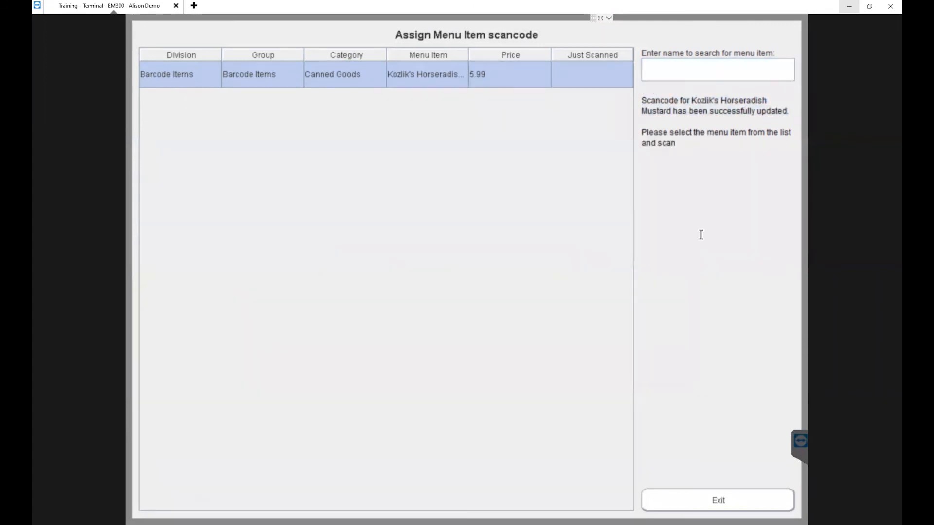
{"action": "left_click", "coordinate": [712, 502]}
{"action": "left_click", "coordinate": [746, 485]}
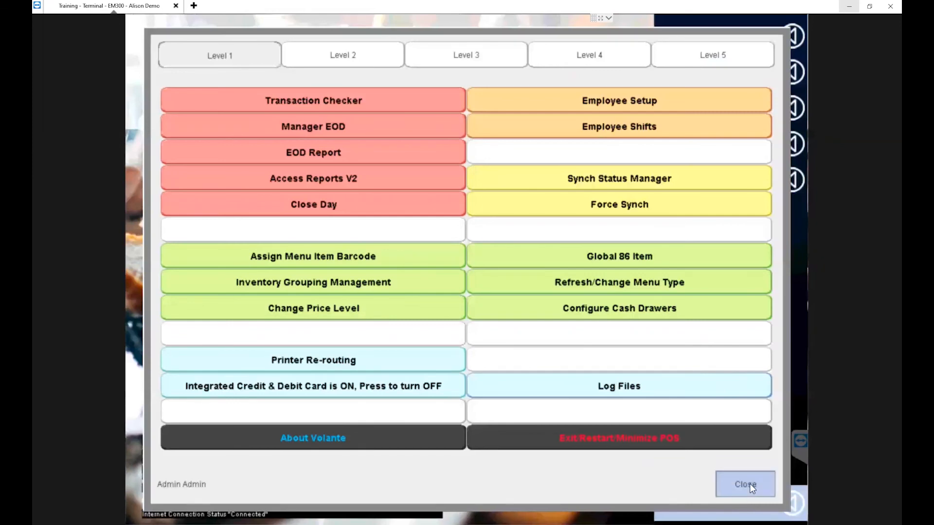
{"action": "left_click", "coordinate": [763, 72]}
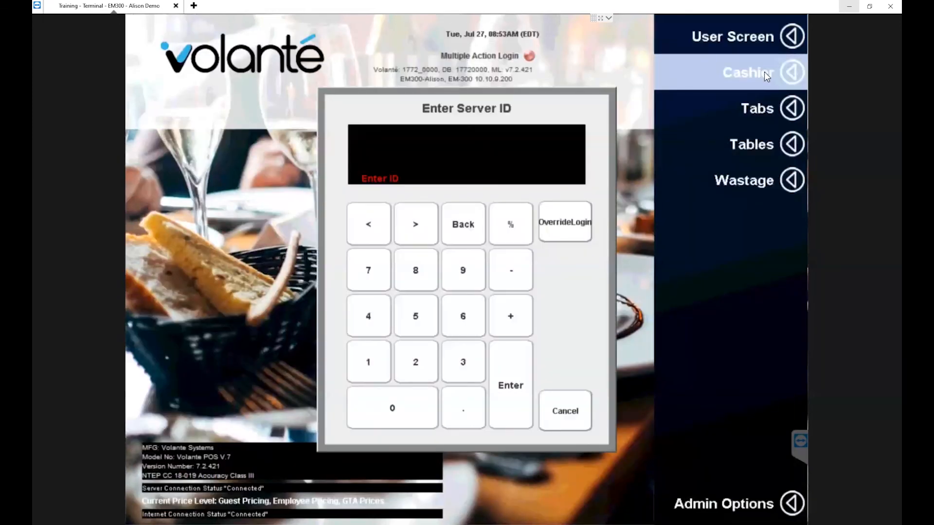
{"action": "key", "text": "Return"}
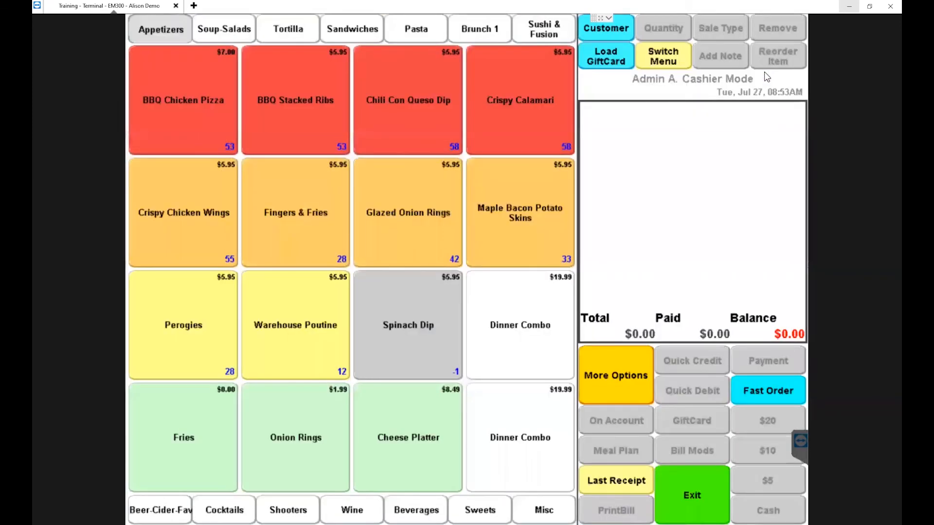